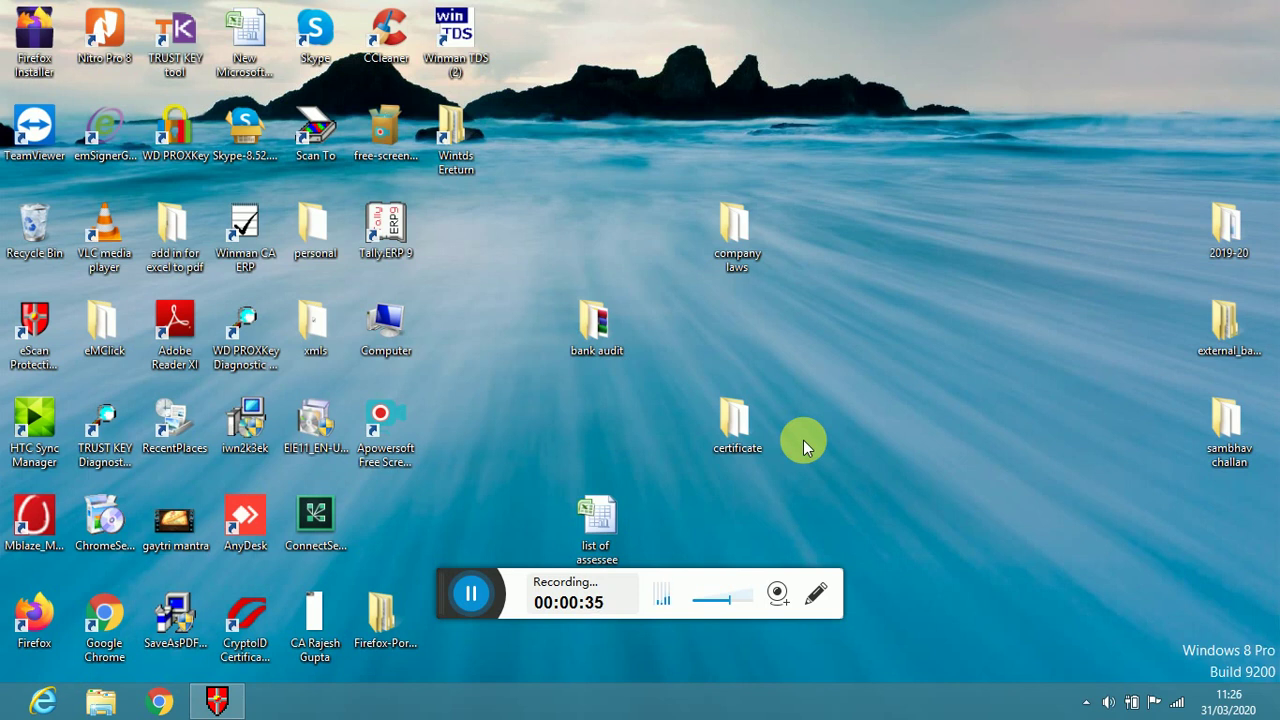
Search Google for 'mca' in Chrome and open the cached copy of the mca.gov.in homepage
{"action": "left_click", "coordinate": [162, 702]}
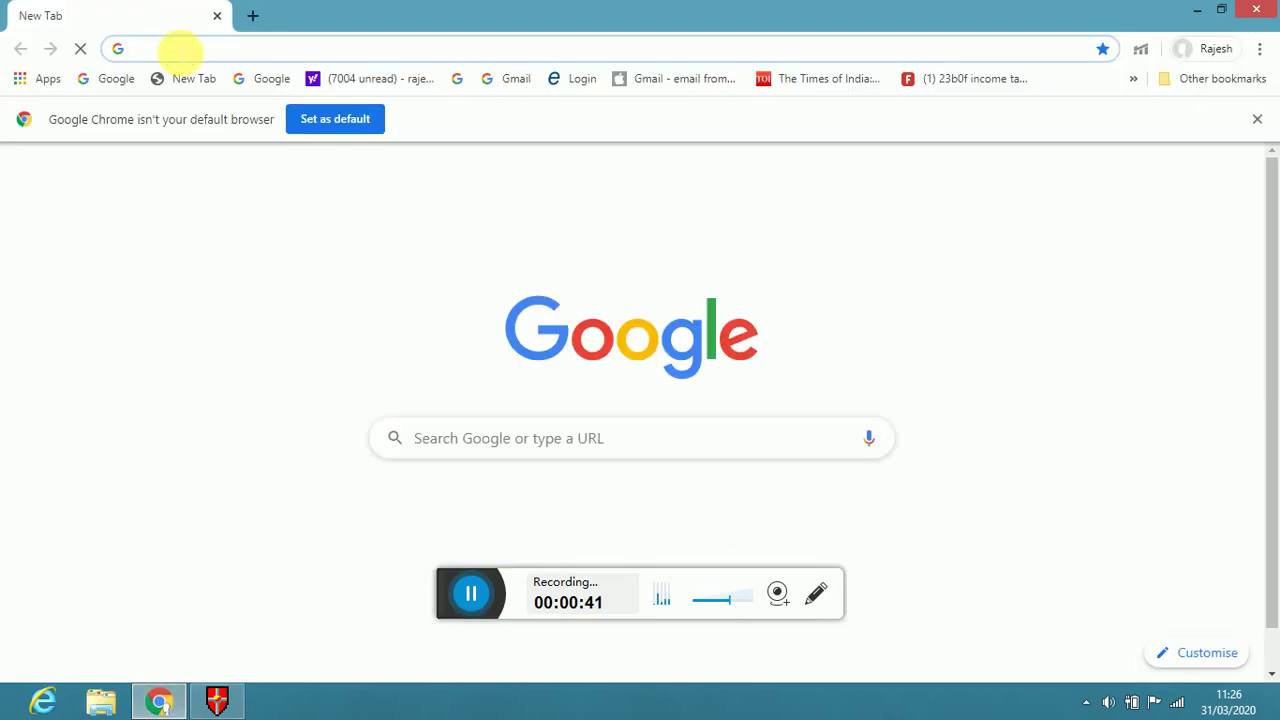
{"action": "type", "text": "mca"}
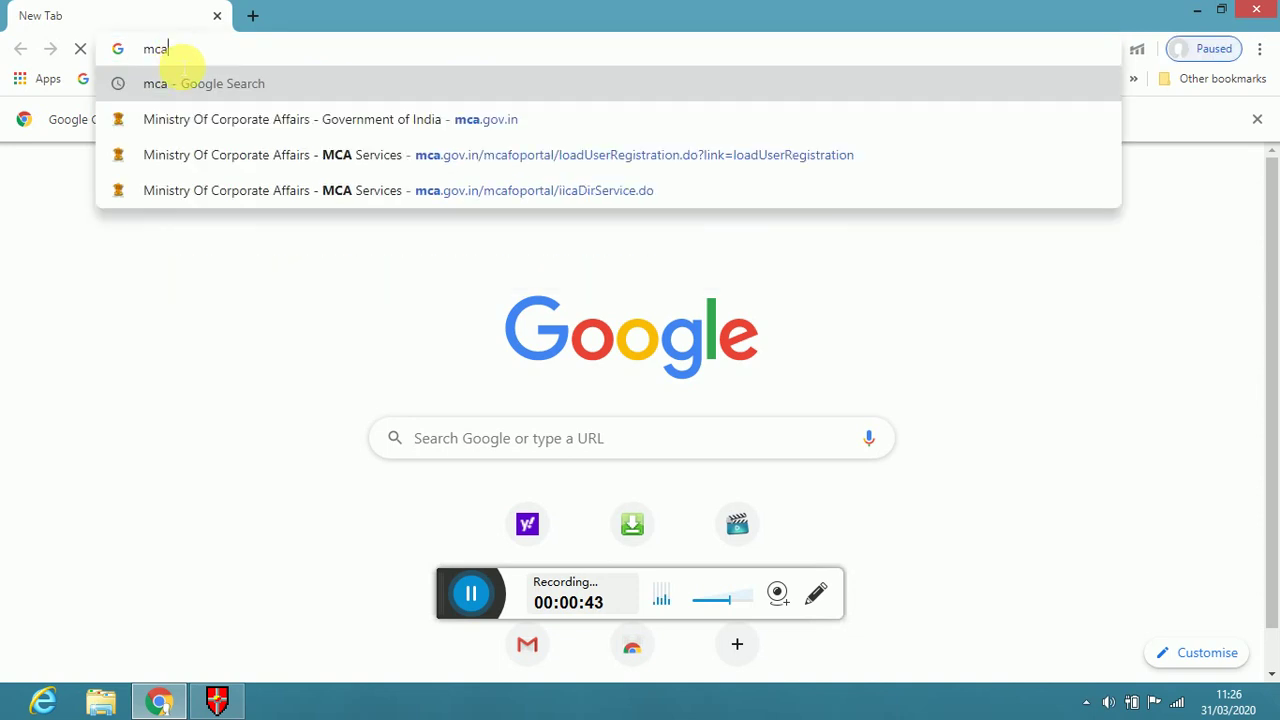
{"action": "left_click", "coordinate": [169, 86]}
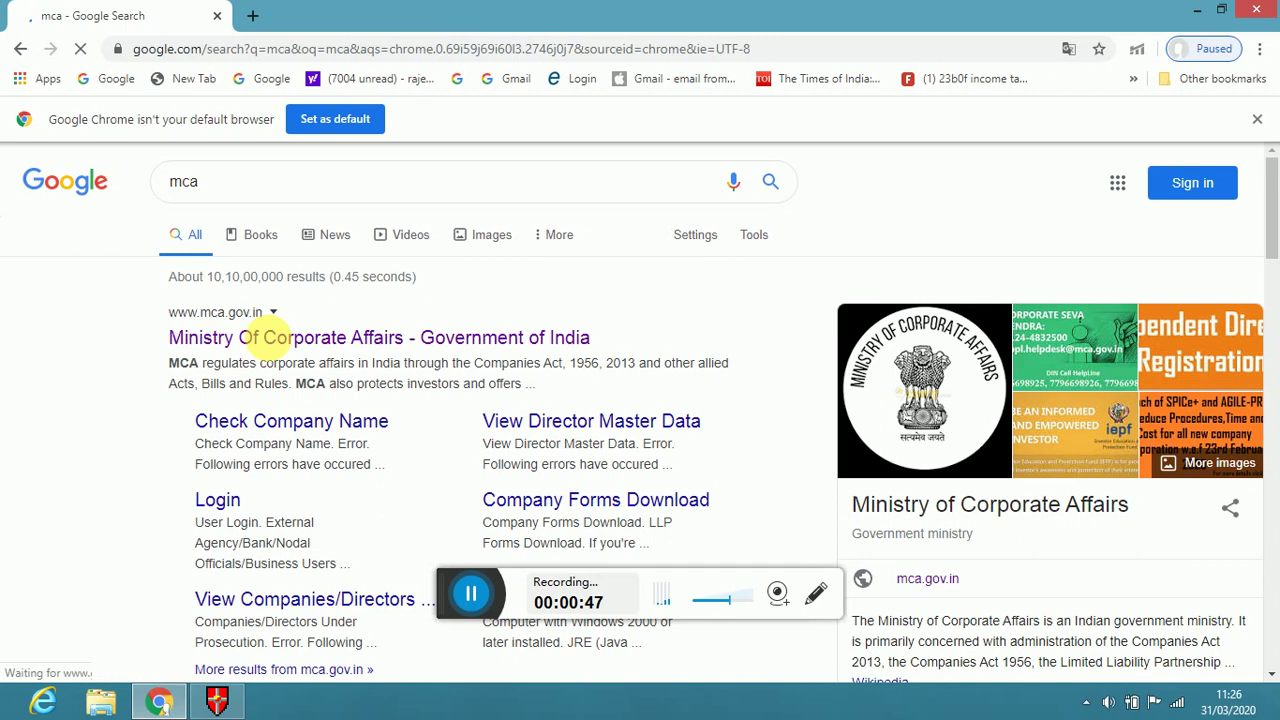
{"action": "left_click", "coordinate": [267, 337]}
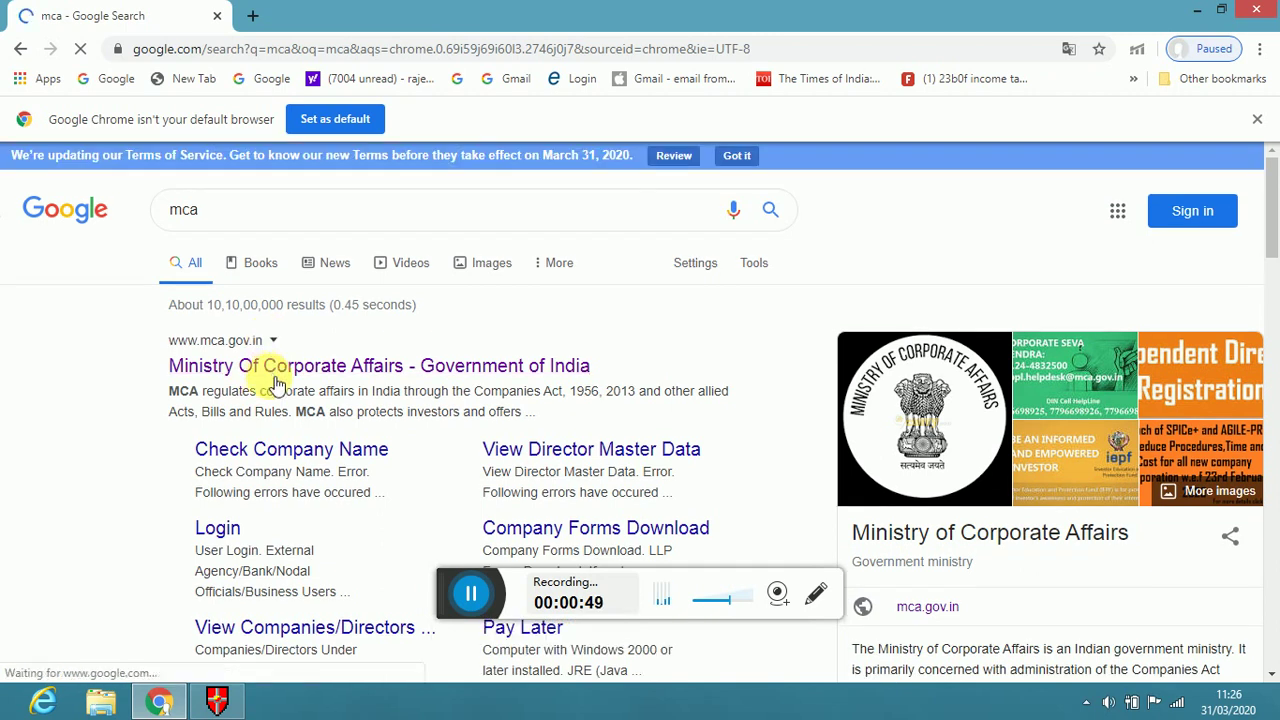
{"action": "left_click", "coordinate": [273, 340]}
{"action": "left_click", "coordinate": [290, 366]}
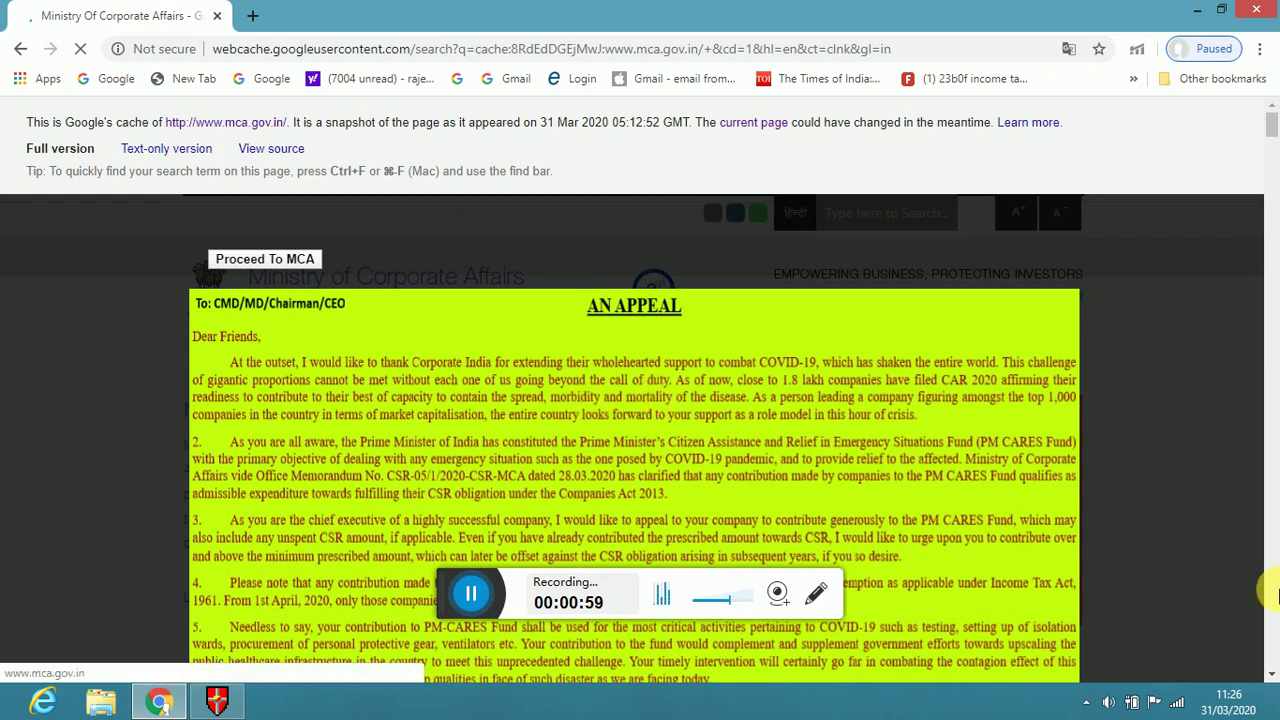
Proceed past the appeal notice and open Independent Director Registration in a new tab
{"action": "left_click", "coordinate": [1272, 660]}
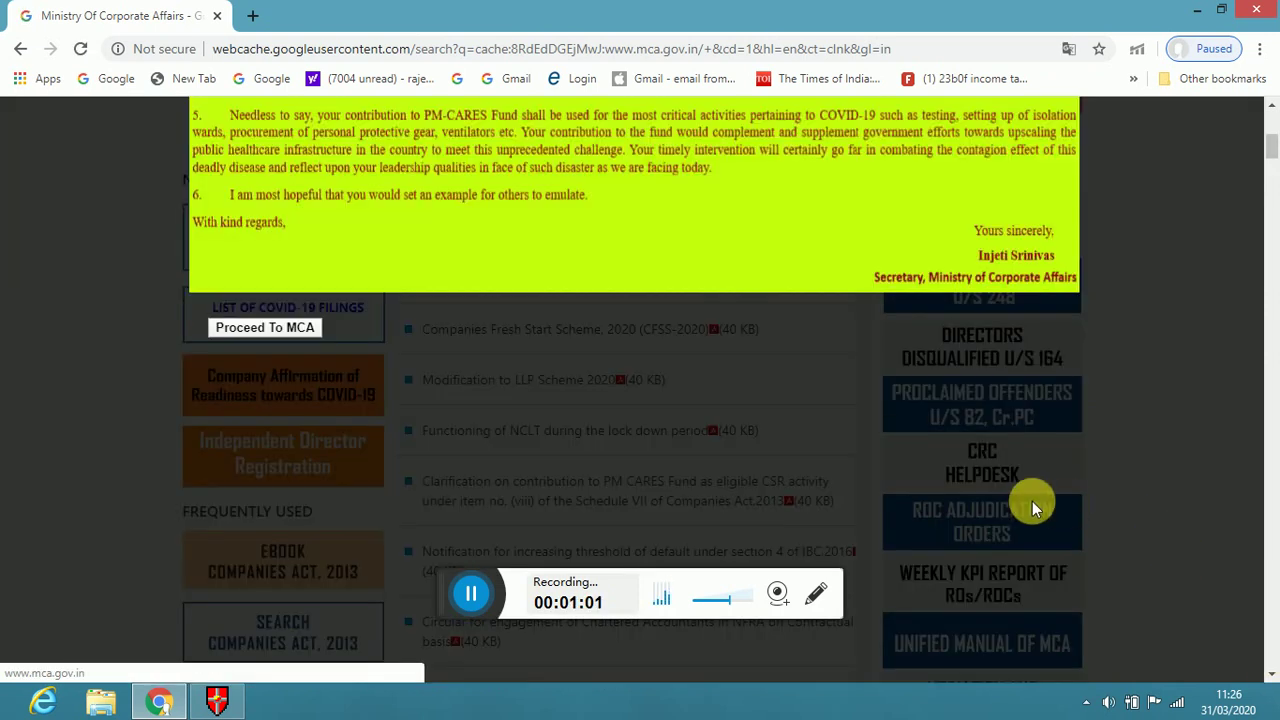
{"action": "left_click", "coordinate": [308, 327]}
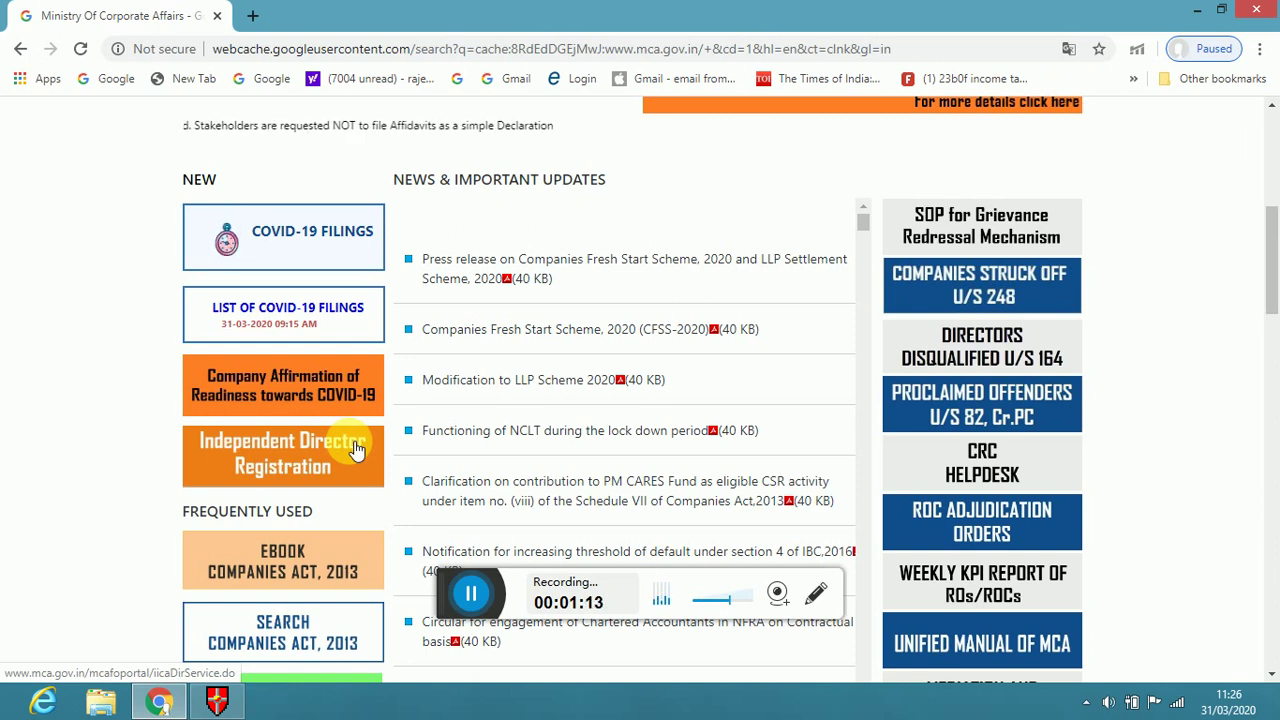
{"action": "left_click", "coordinate": [350, 448]}
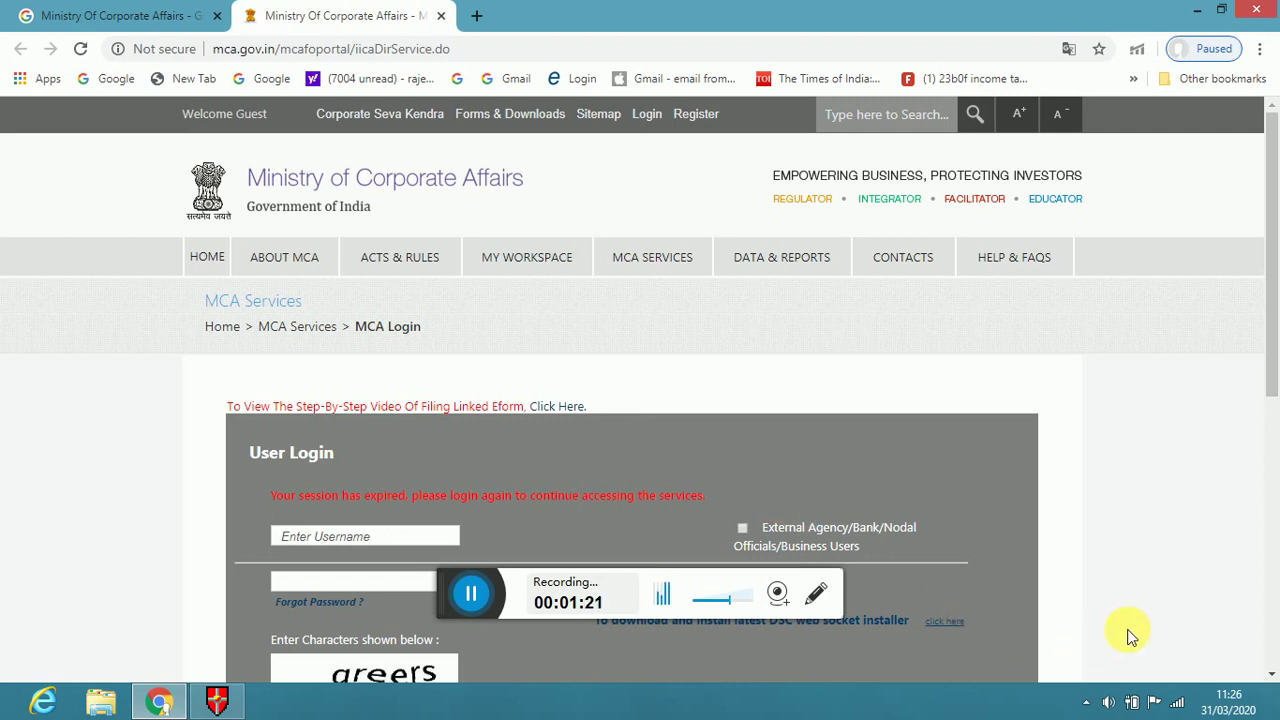
Go from the MCA User Login page to Register Now! and review the empty registration fields
{"action": "left_click", "coordinate": [1271, 675]}
{"action": "scroll", "coordinate": [1271, 675], "scroll_direction": "down", "scroll_amount": 4}
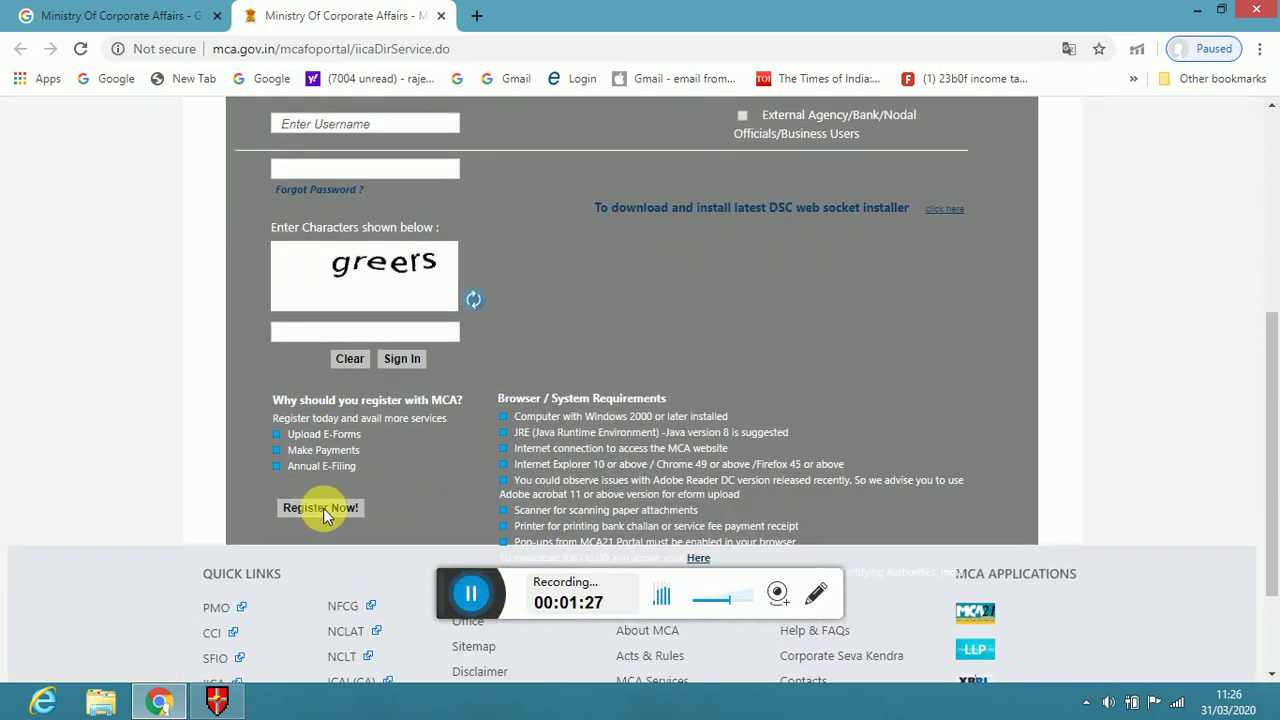
{"action": "left_click", "coordinate": [323, 508]}
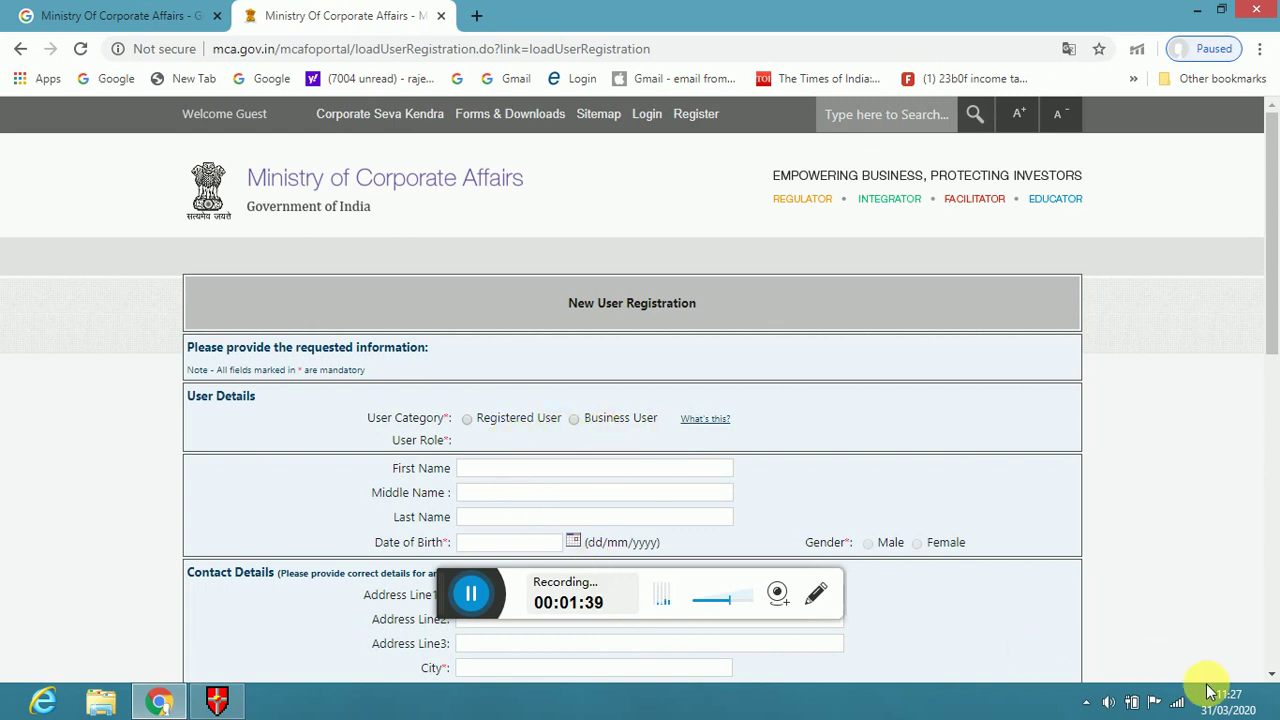
{"action": "scroll", "coordinate": [1266, 677], "scroll_direction": "down", "scroll_amount": 2}
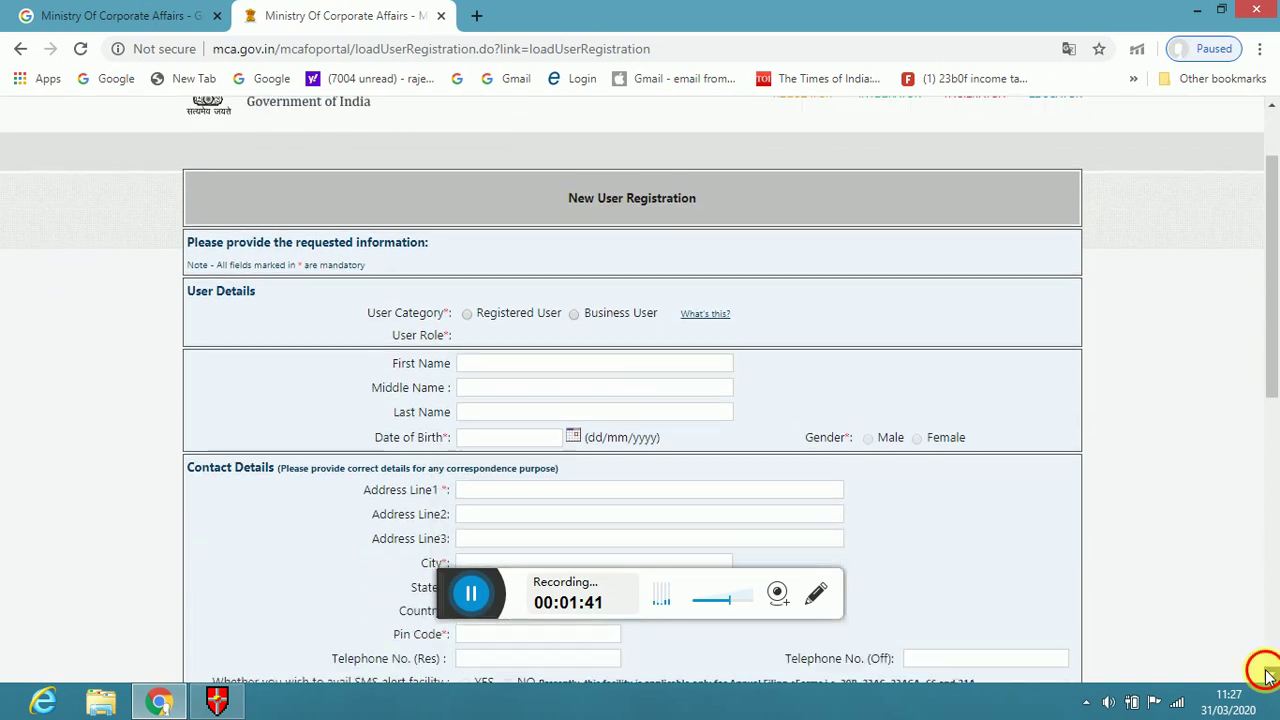
{"action": "scroll", "coordinate": [1266, 677], "scroll_direction": "down", "scroll_amount": 3}
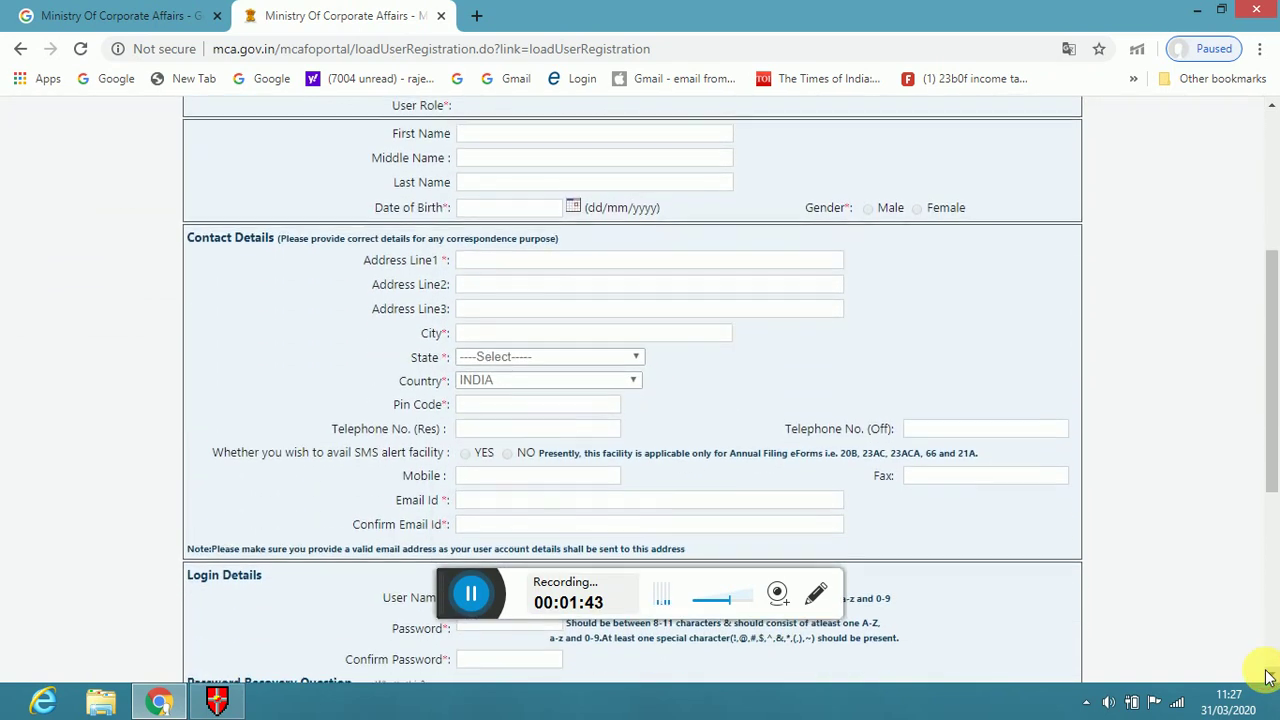
{"action": "scroll", "coordinate": [1266, 677], "scroll_direction": "down", "scroll_amount": 2}
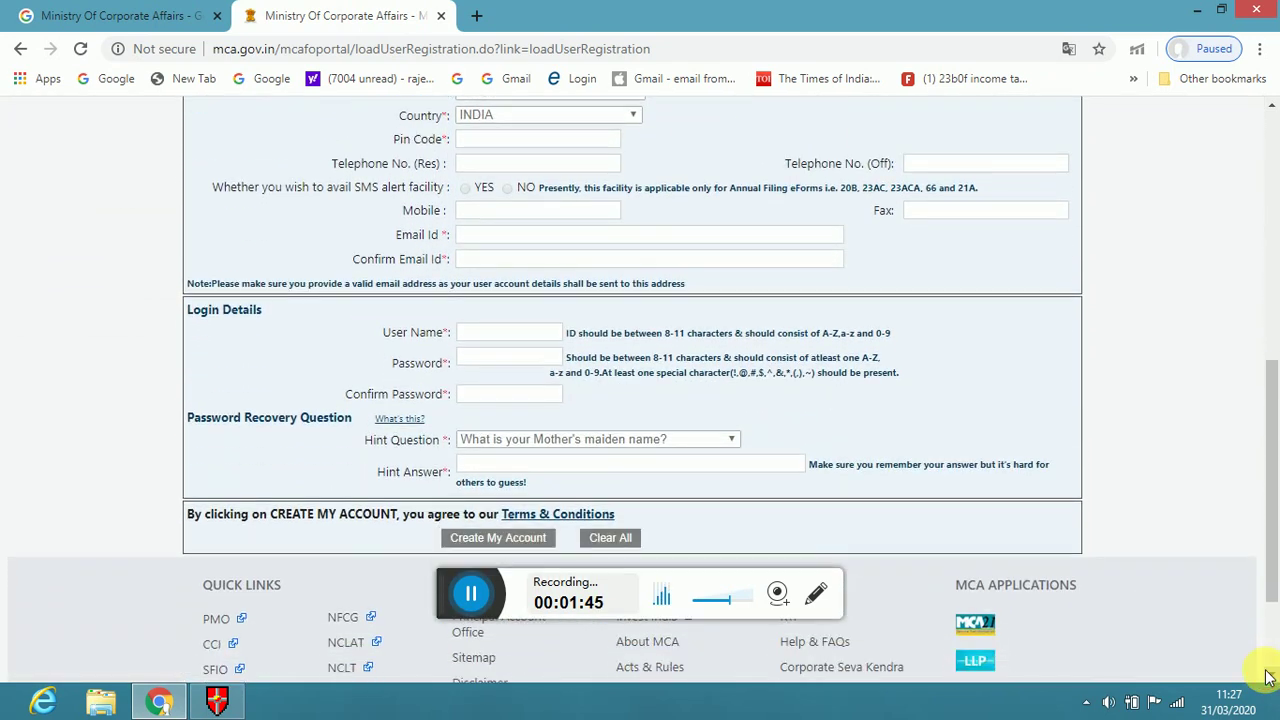
{"action": "scroll", "coordinate": [1266, 677], "scroll_direction": "down", "scroll_amount": 2}
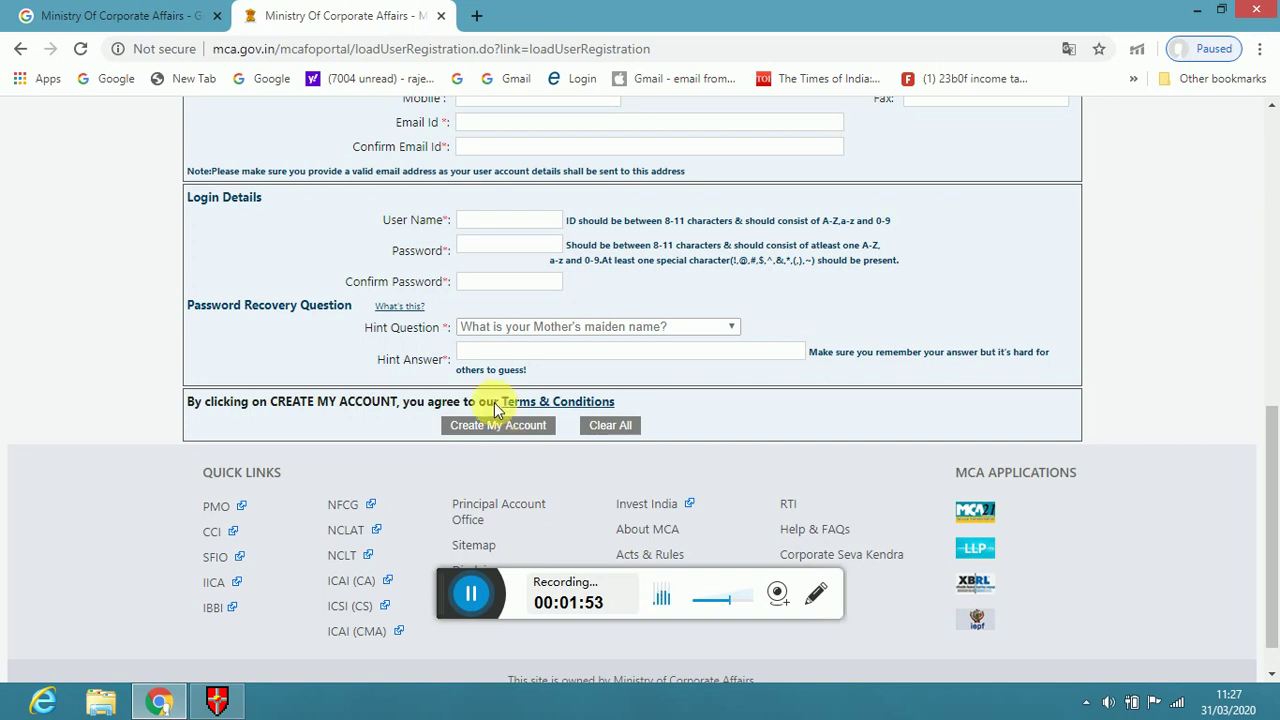
Close the registration tab, search 'independent director portal' and open the Independent Director's Databank site
{"action": "left_click", "coordinate": [441, 17]}
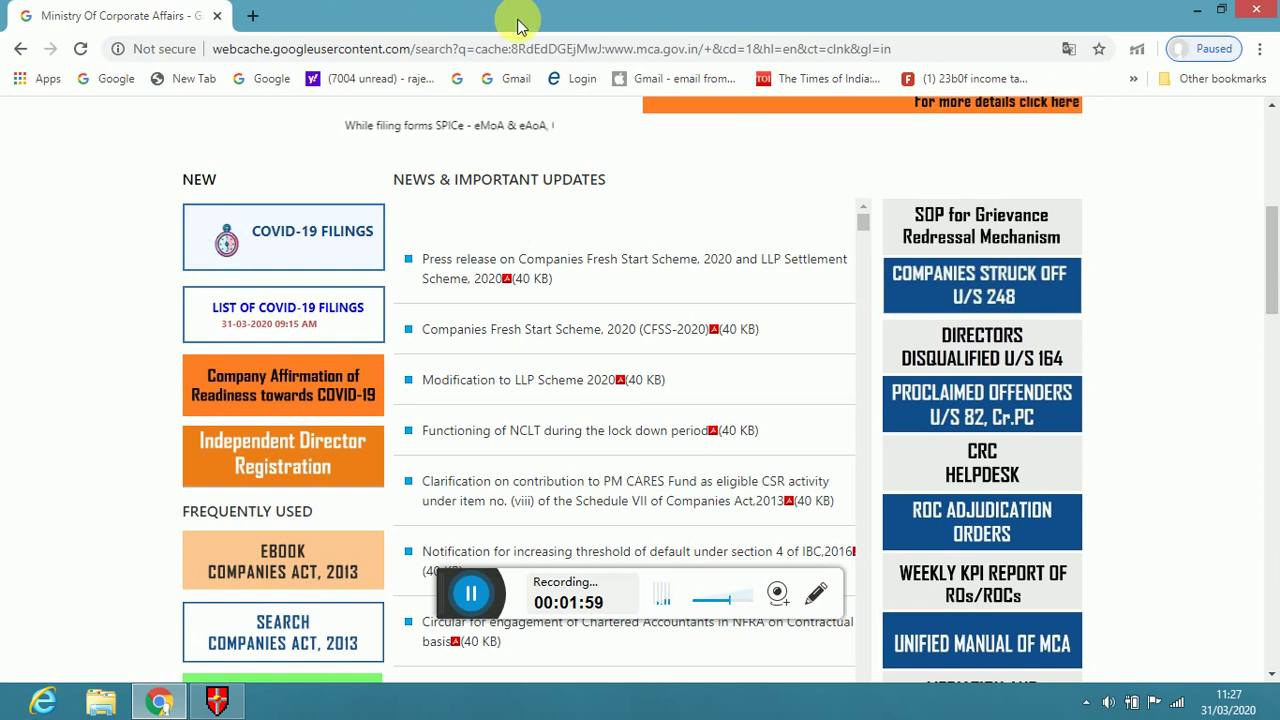
{"action": "left_click", "coordinate": [908, 50]}
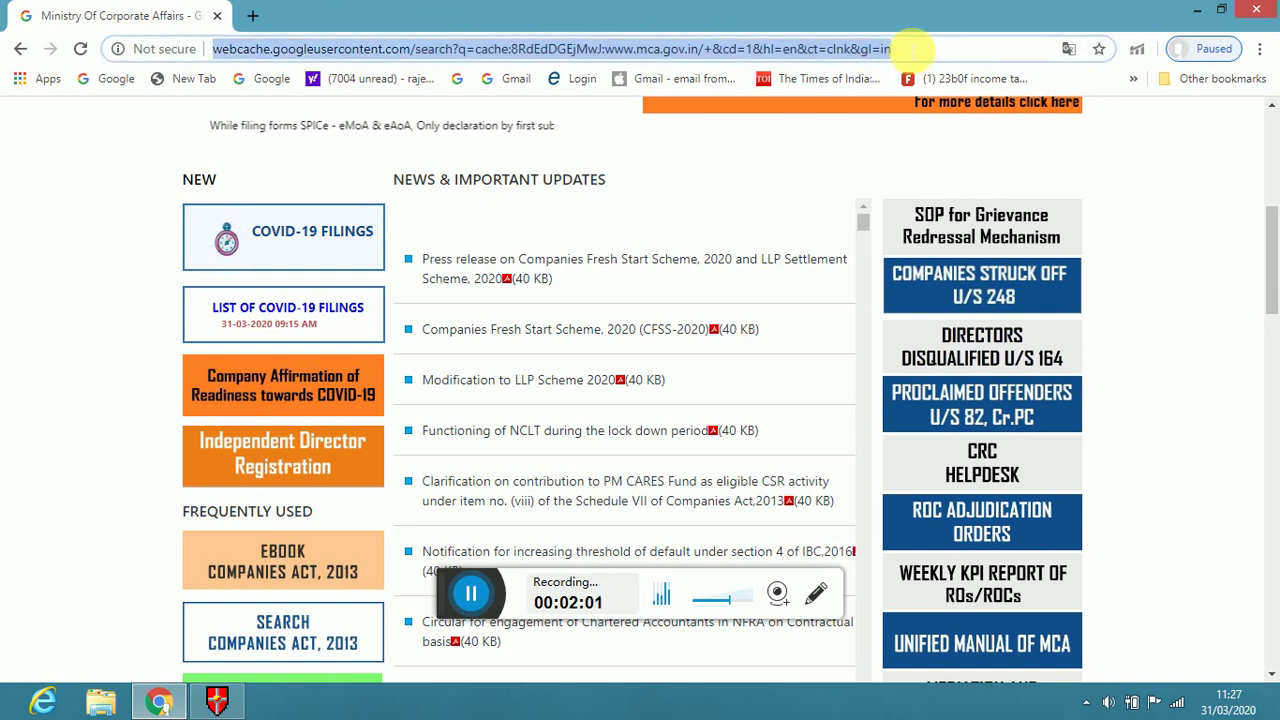
{"action": "key", "text": "BackSpace"}
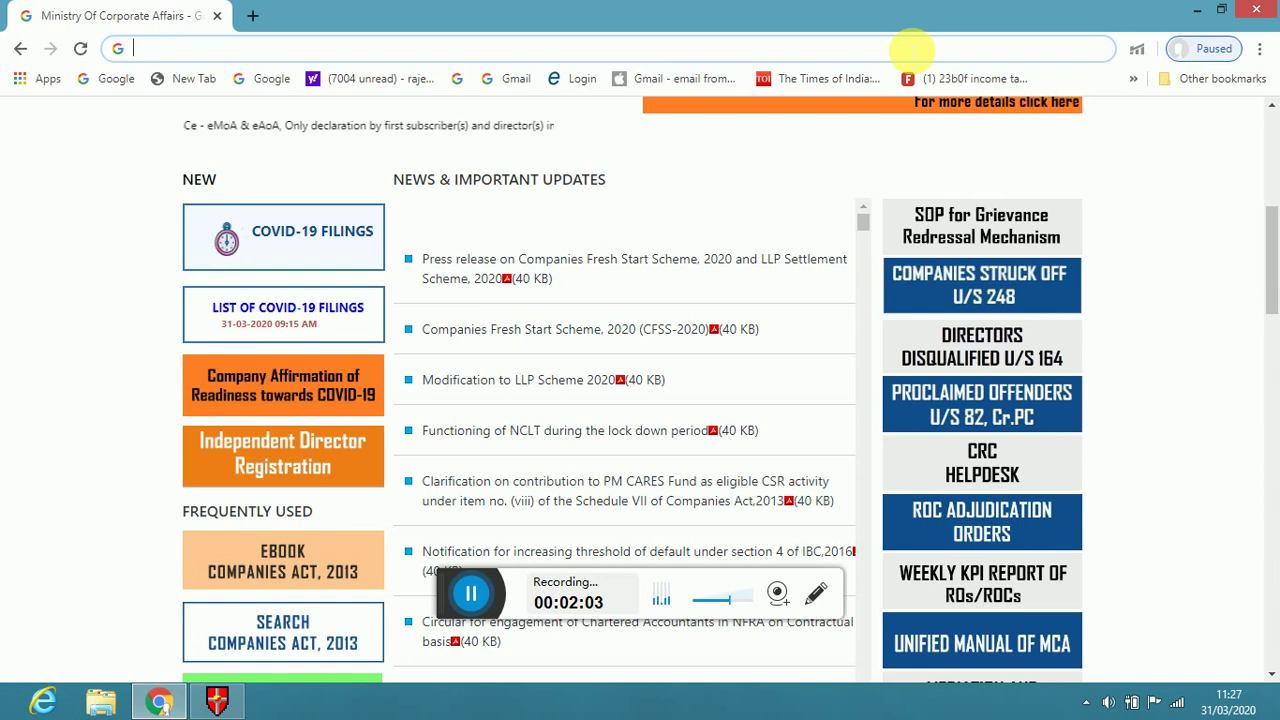
{"action": "type", "text": "independent director portal"}
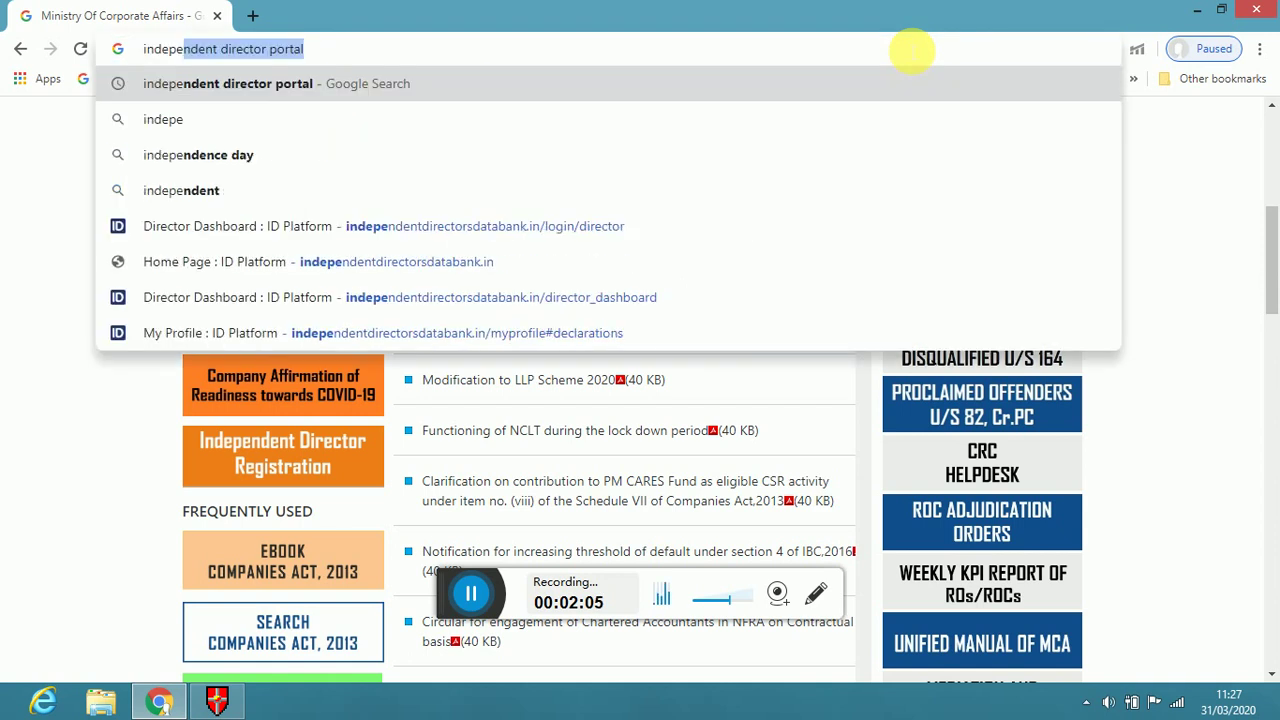
{"action": "left_click", "coordinate": [251, 89]}
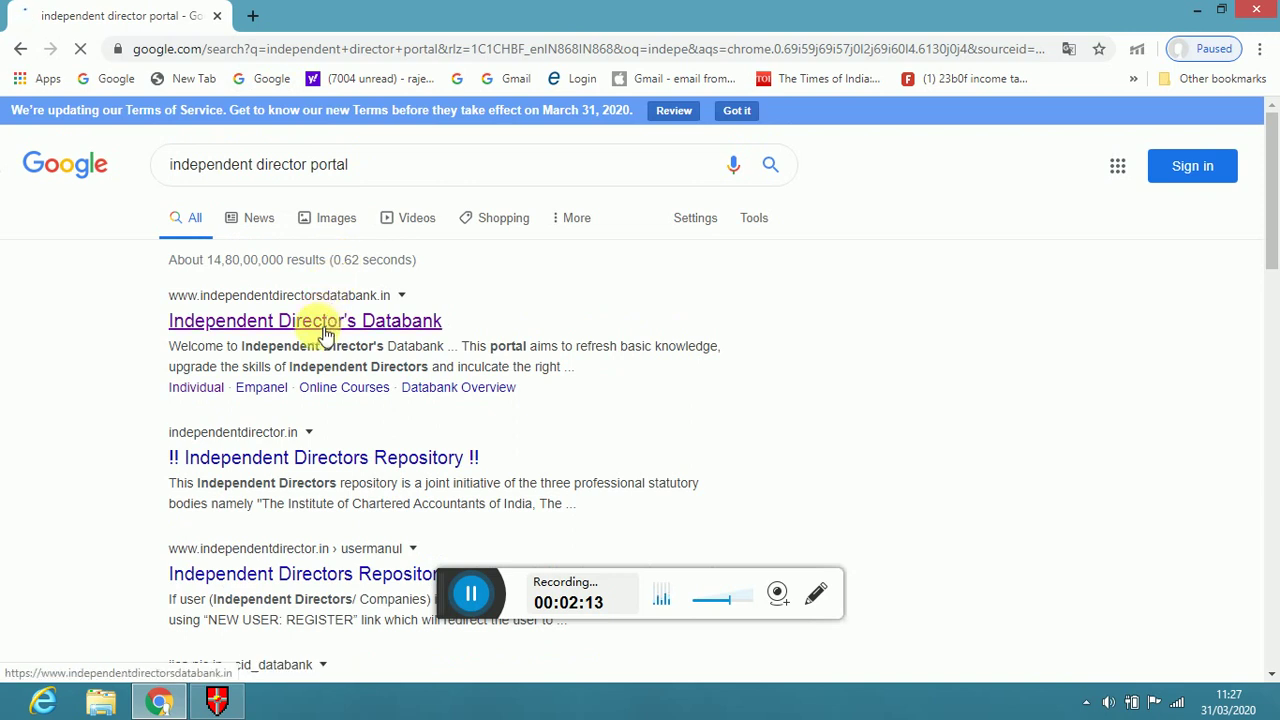
{"action": "left_click", "coordinate": [325, 336]}
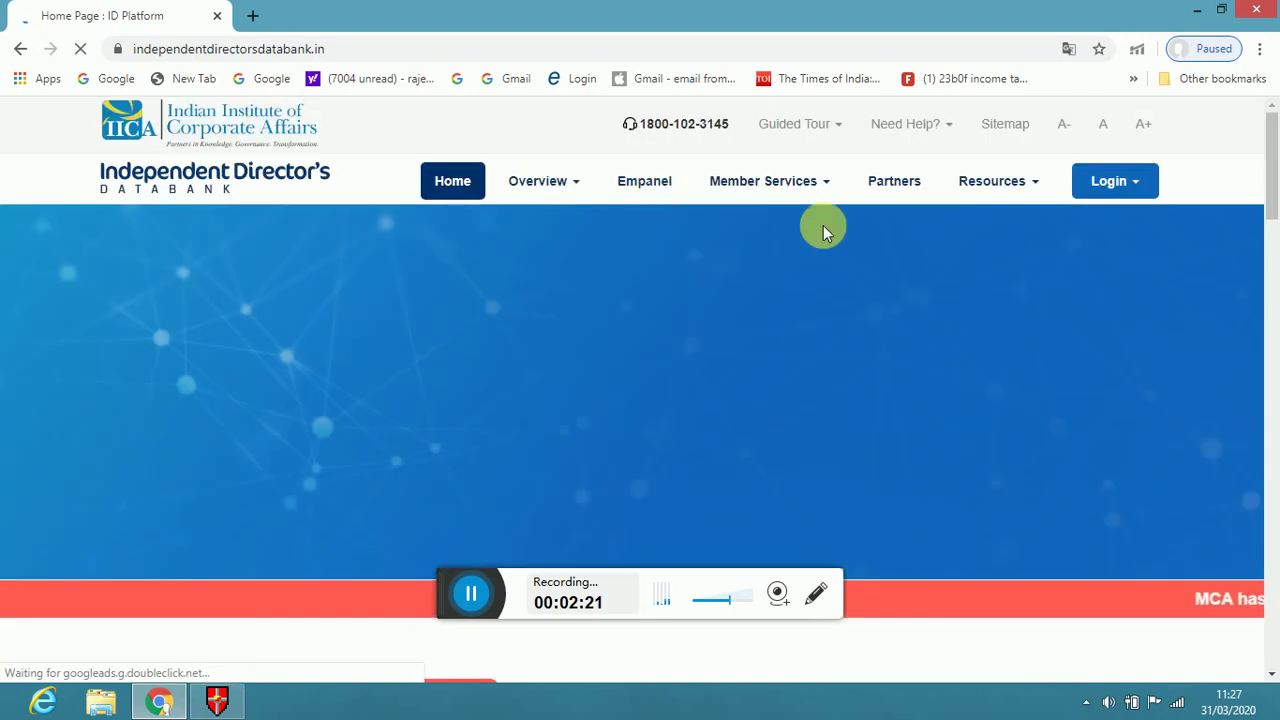
Open the individual login page and enter the account e-mail address
{"action": "left_click", "coordinate": [1134, 188]}
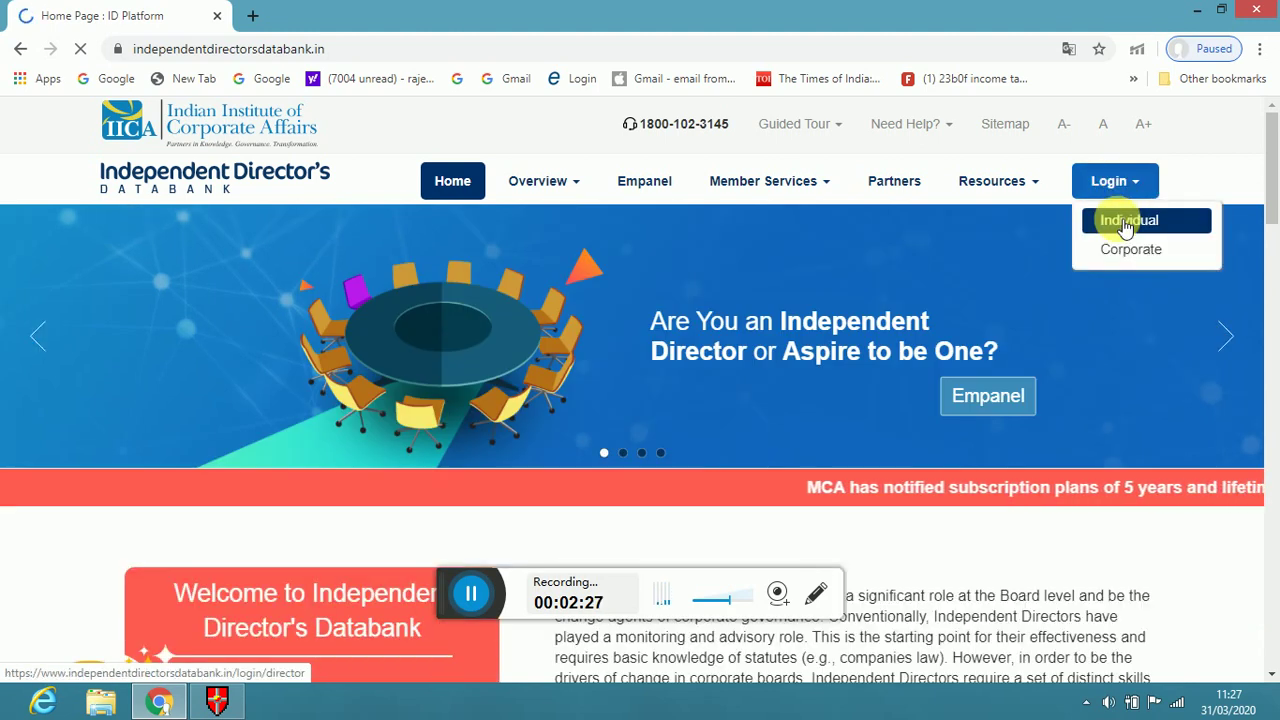
{"action": "left_click", "coordinate": [1124, 226]}
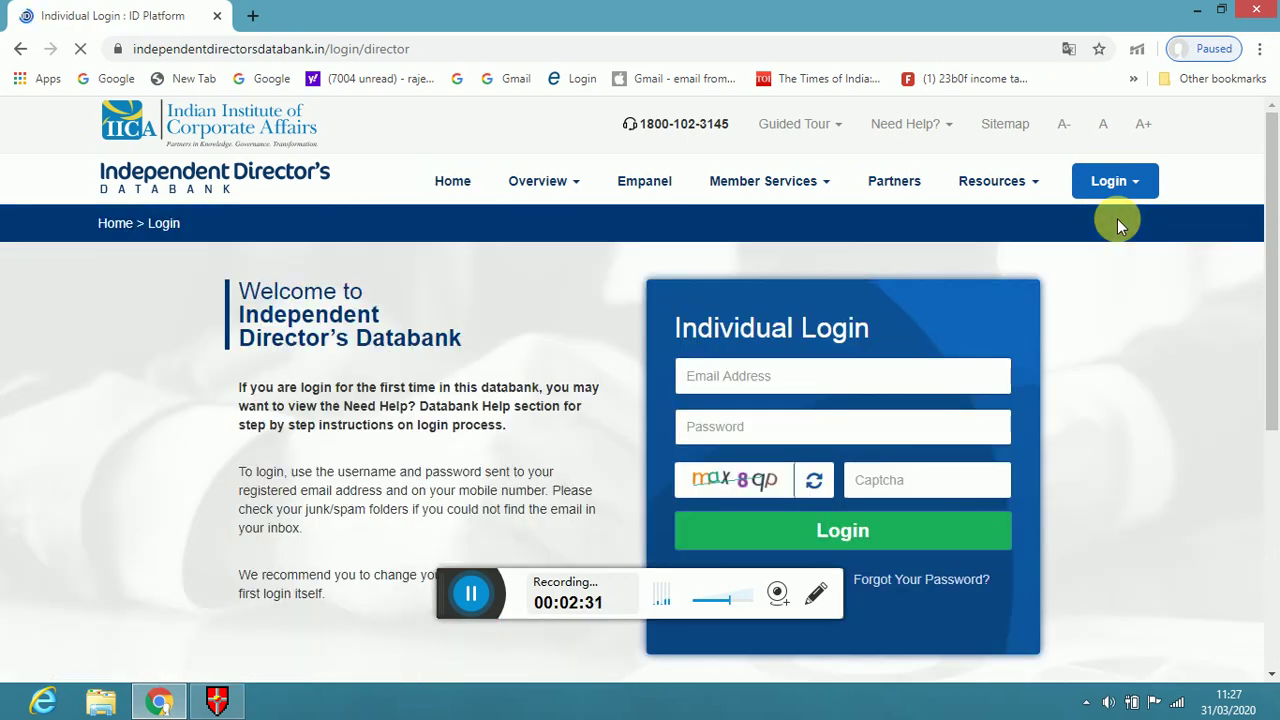
{"action": "left_click", "coordinate": [704, 376]}
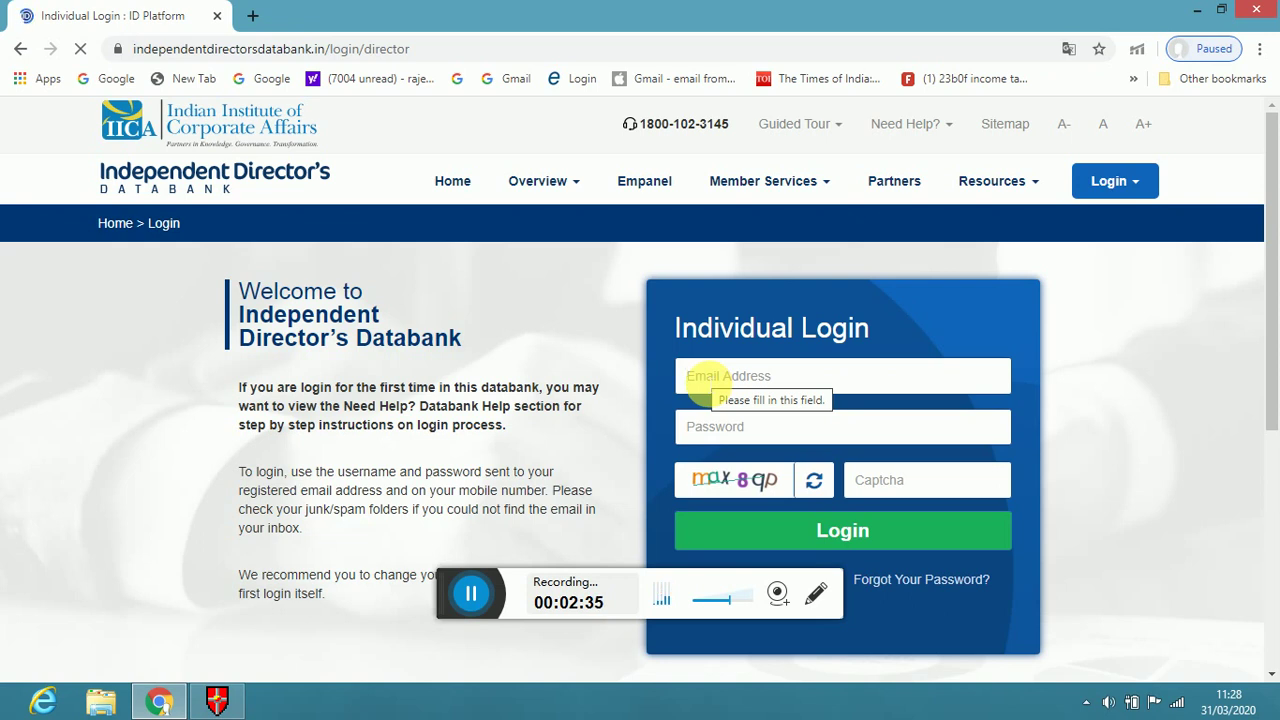
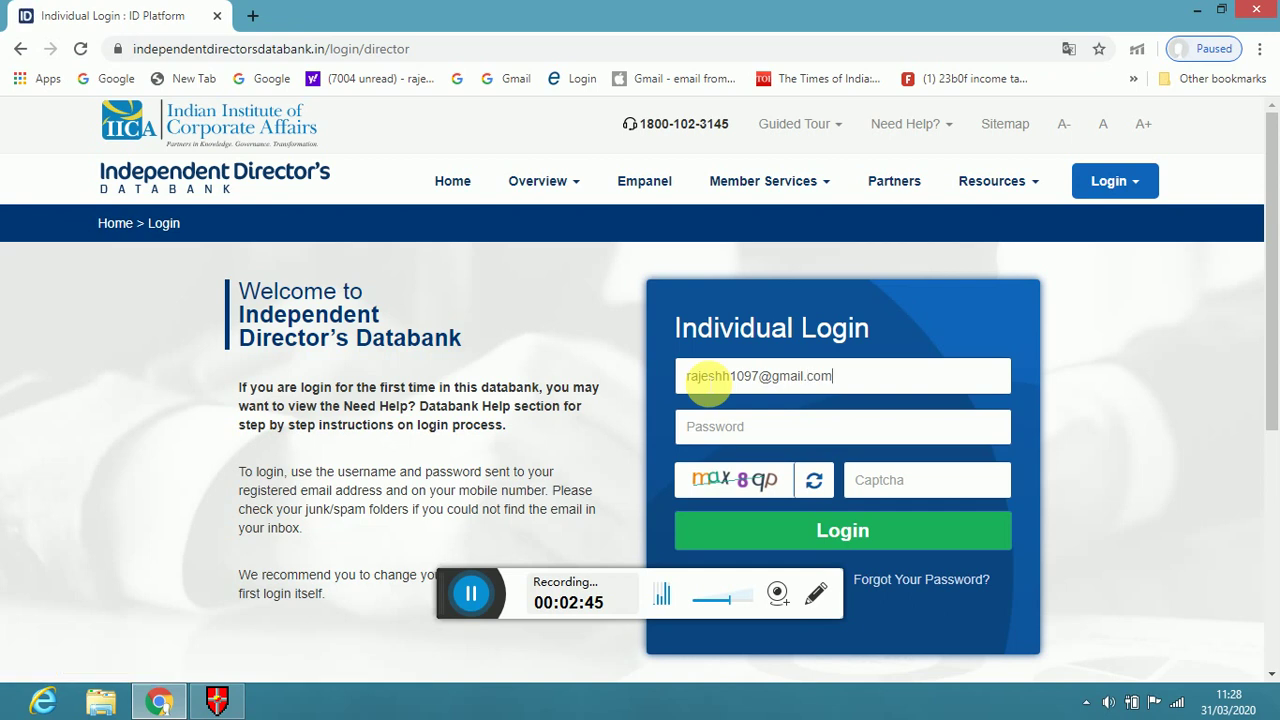
Enter the account password and the captcha code, then log in
{"action": "left_click", "coordinate": [716, 430]}
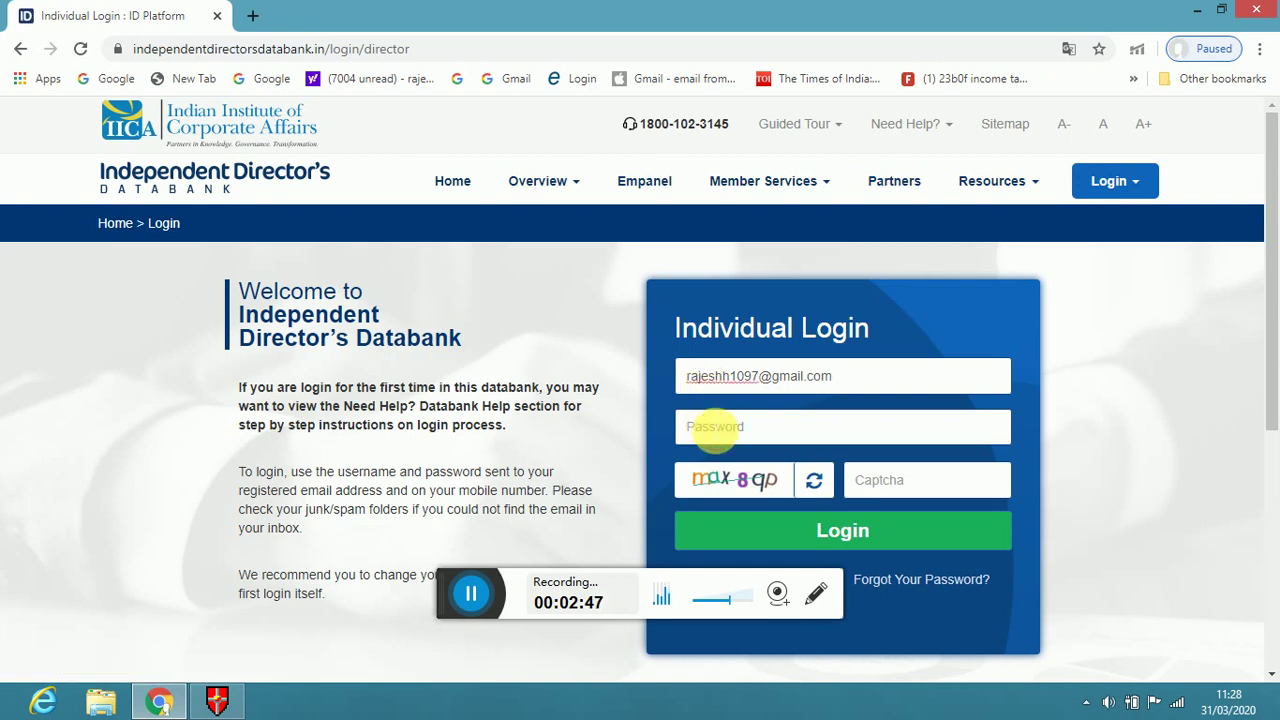
{"action": "left_click", "coordinate": [716, 430]}
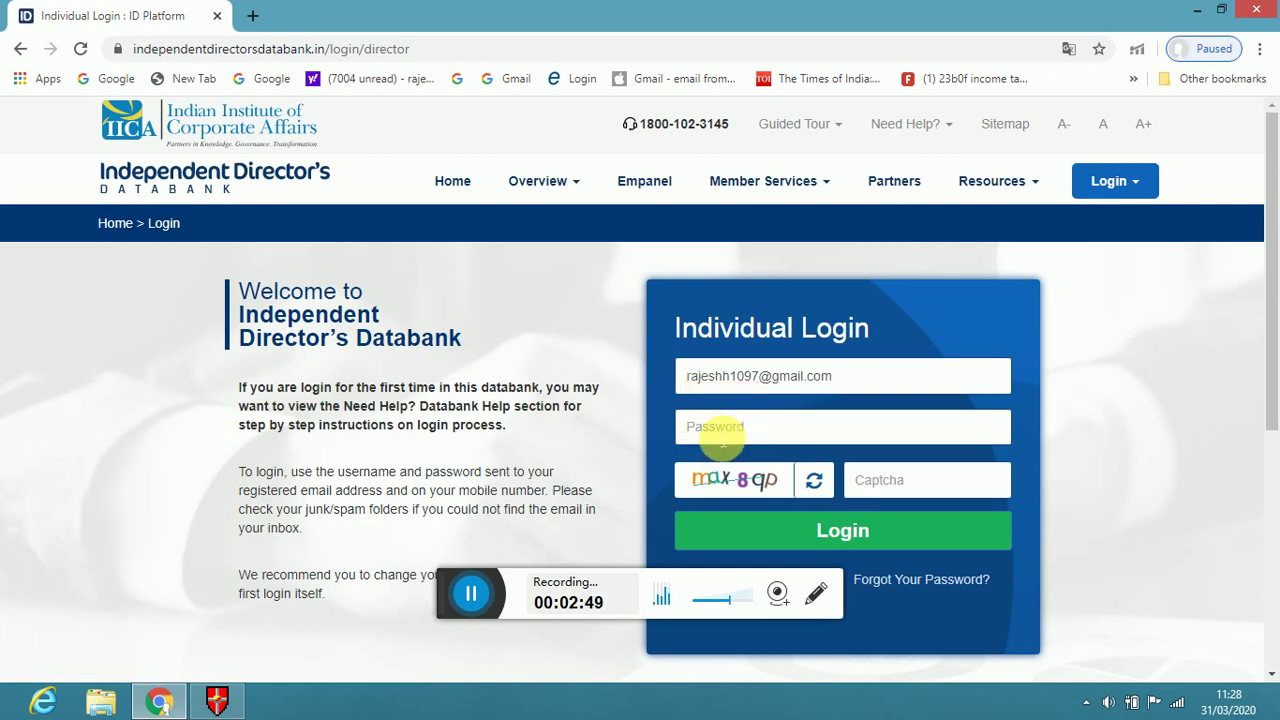
{"action": "type", "text": "********"}
{"action": "left_click", "coordinate": [889, 494]}
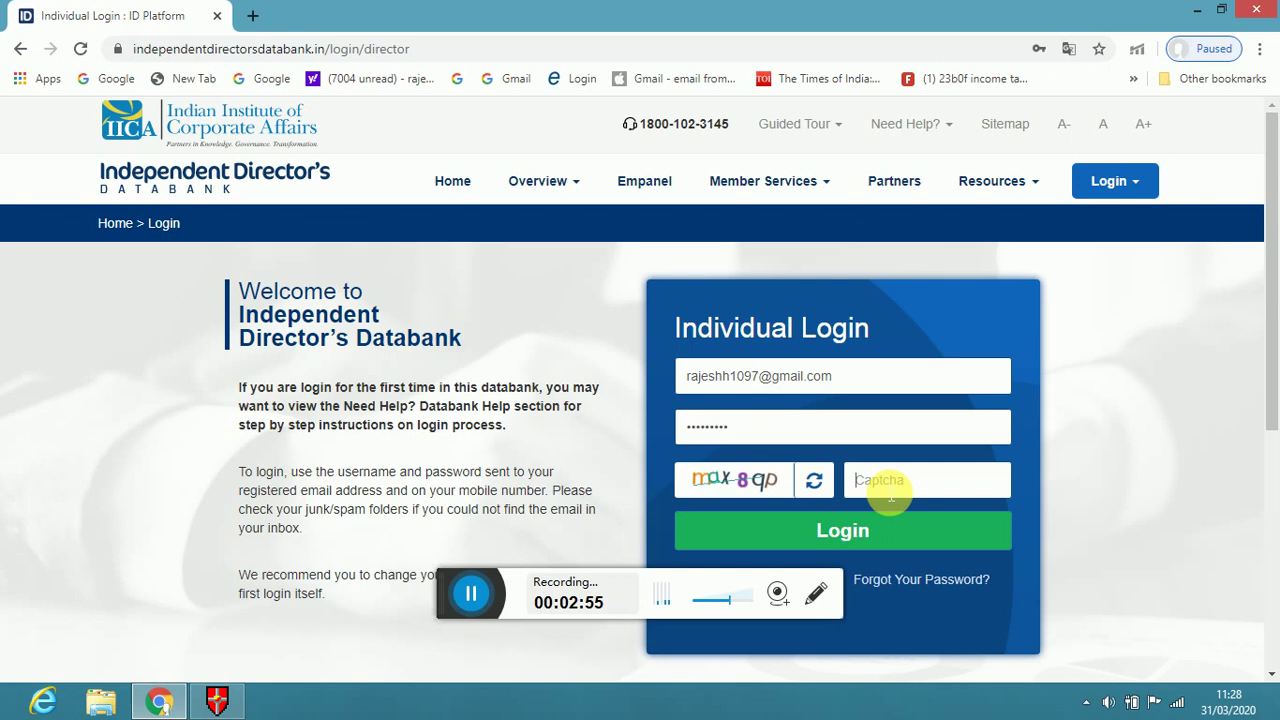
{"action": "type", "text": "max8qp"}
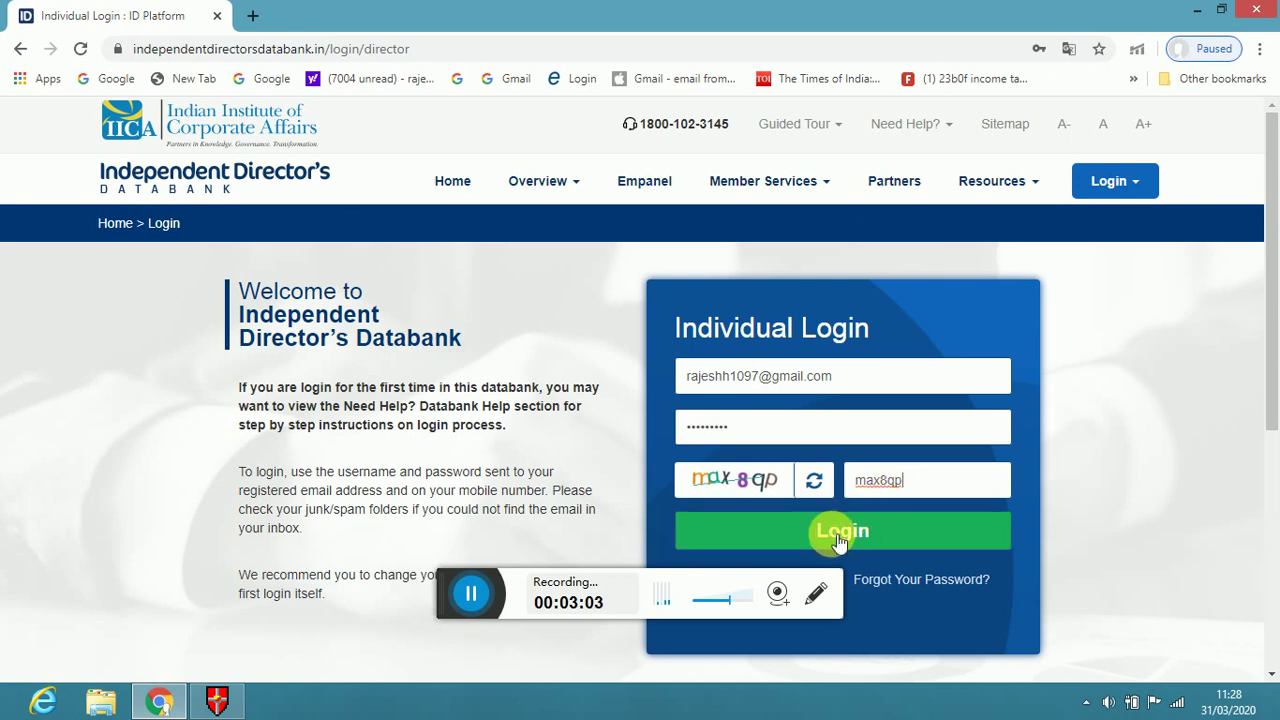
{"action": "left_click", "coordinate": [838, 535]}
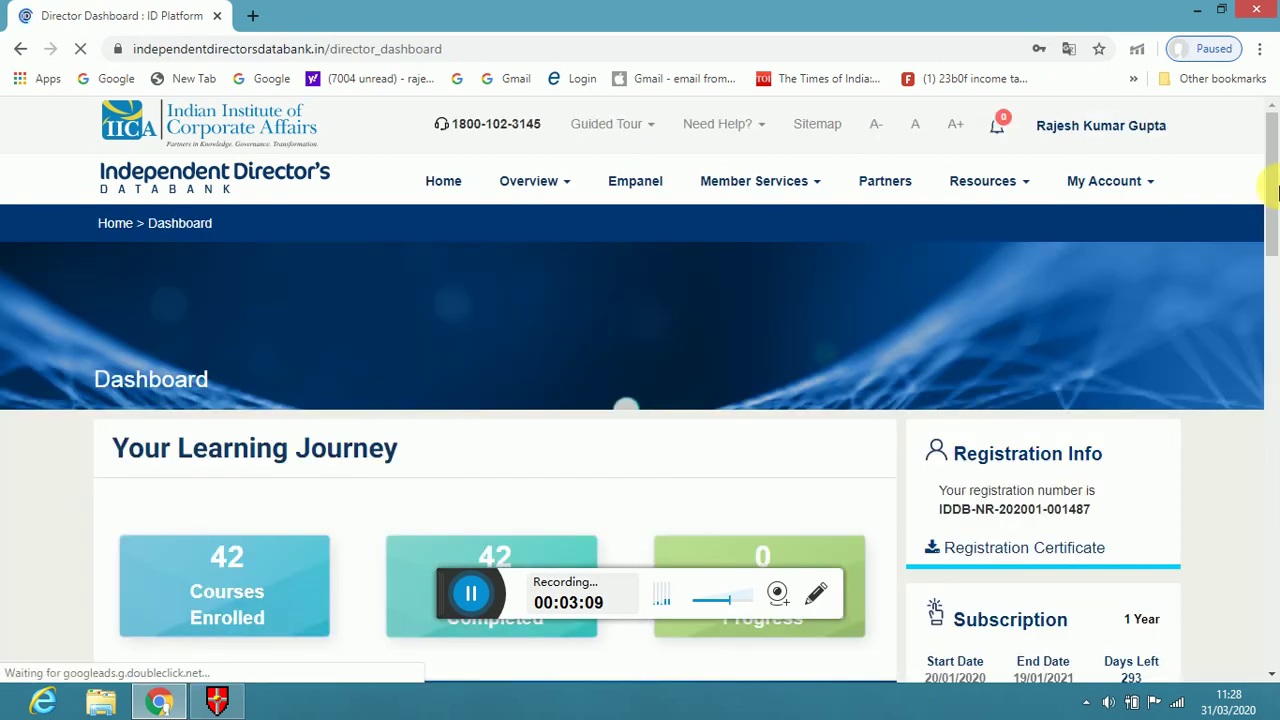
Open My Account > Profile and review the Personal identity, address and contact details
{"action": "left_click", "coordinate": [1147, 189]}
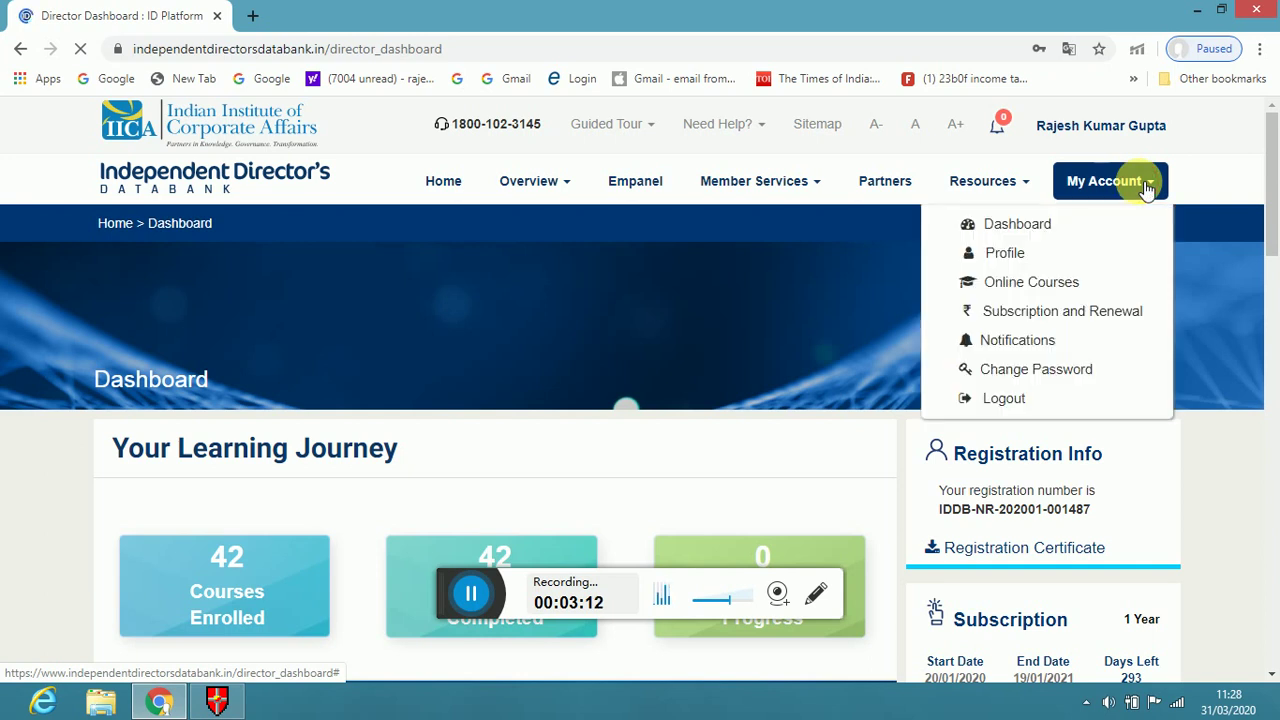
{"action": "left_click", "coordinate": [1030, 253]}
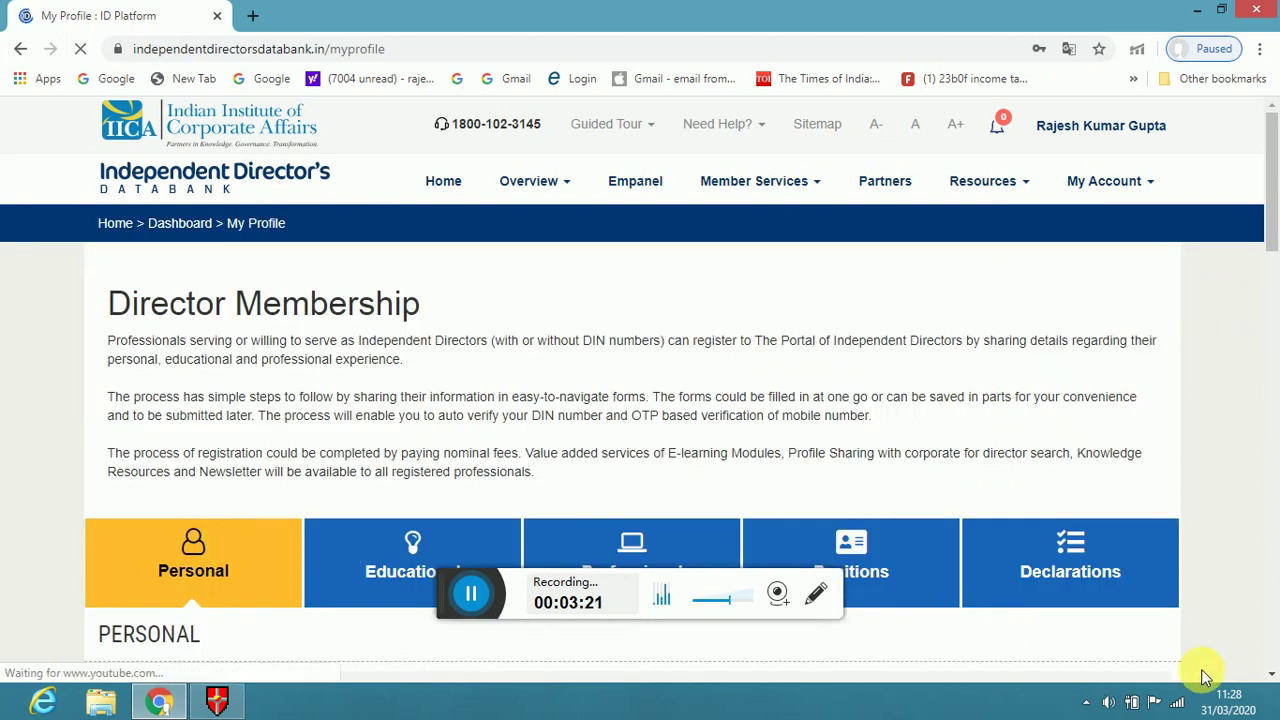
{"action": "left_click", "coordinate": [1272, 676]}
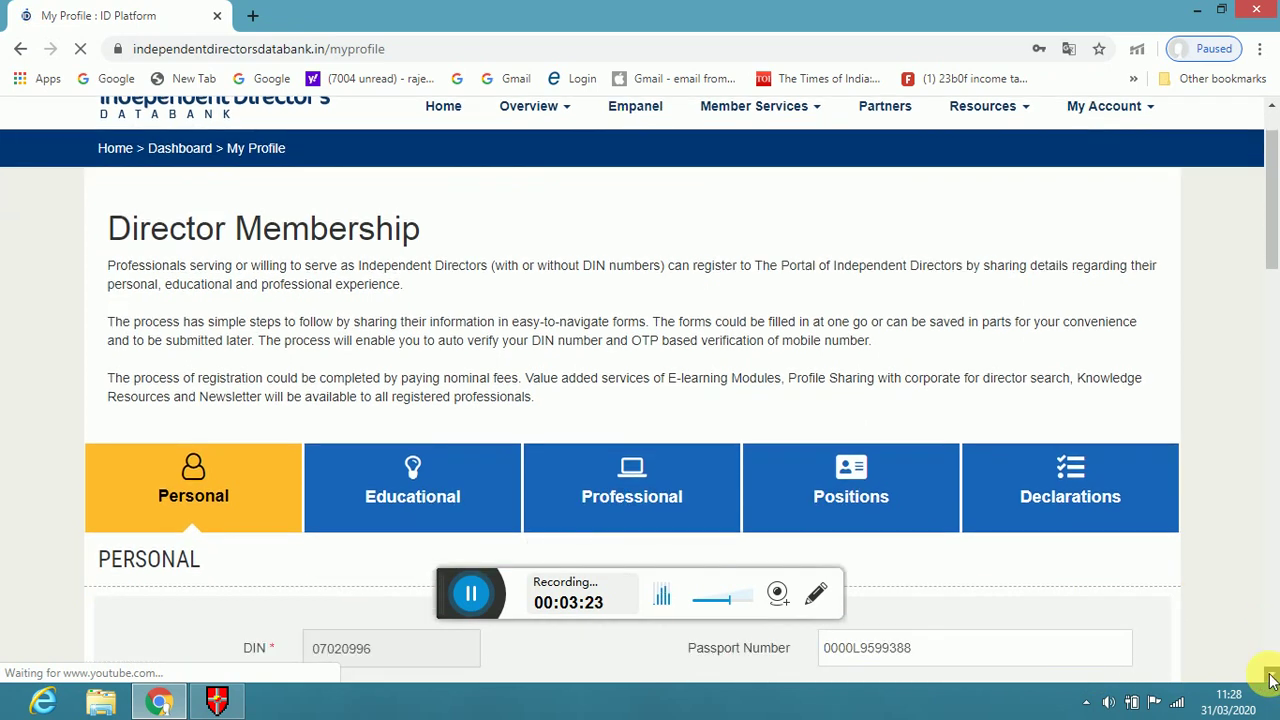
{"action": "left_click_drag", "start_coordinate": [1272, 680], "coordinate": [1272, 680]}
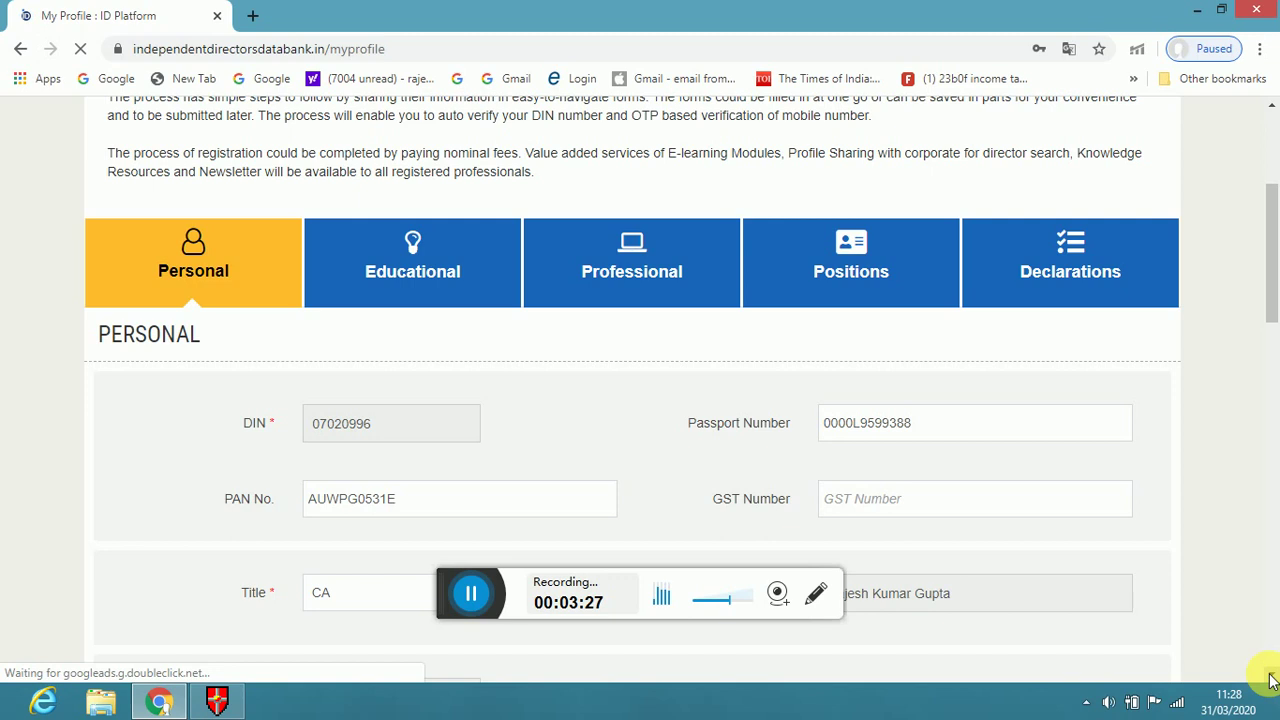
{"action": "scroll", "coordinate": [1272, 680], "scroll_direction": "down", "scroll_amount": 2}
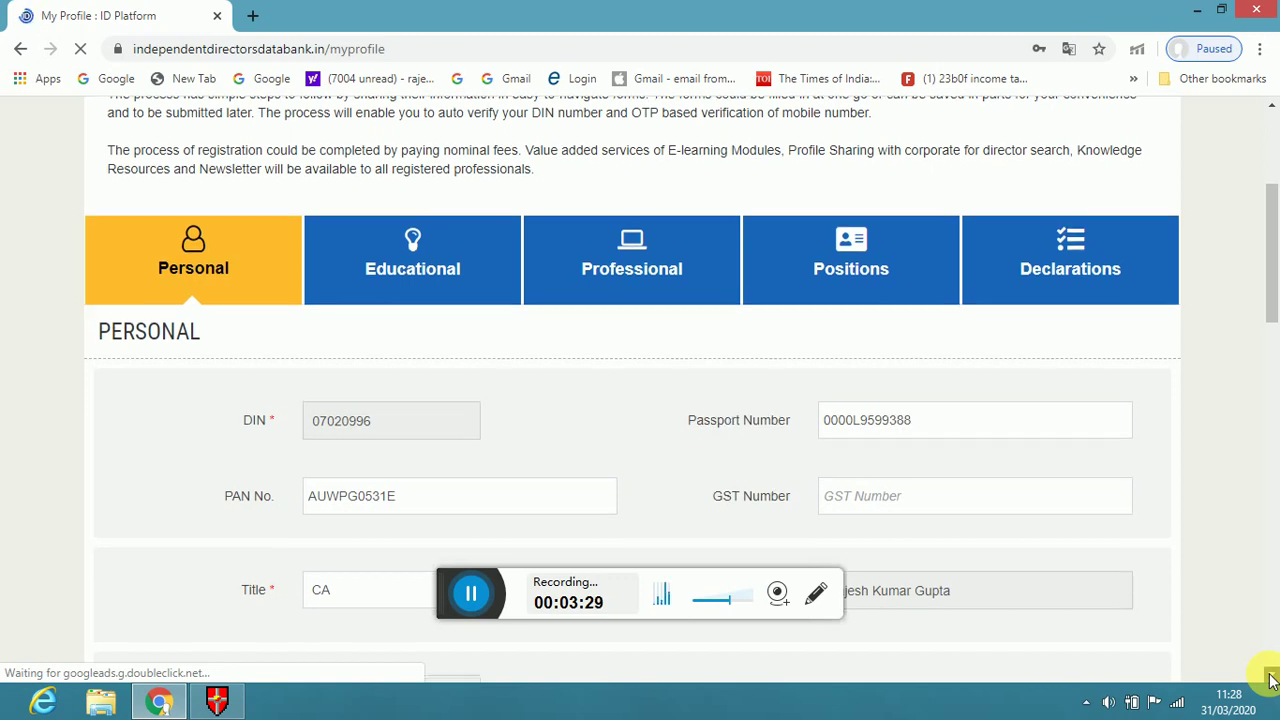
{"action": "scroll", "coordinate": [1272, 680], "scroll_direction": "down", "scroll_amount": 3}
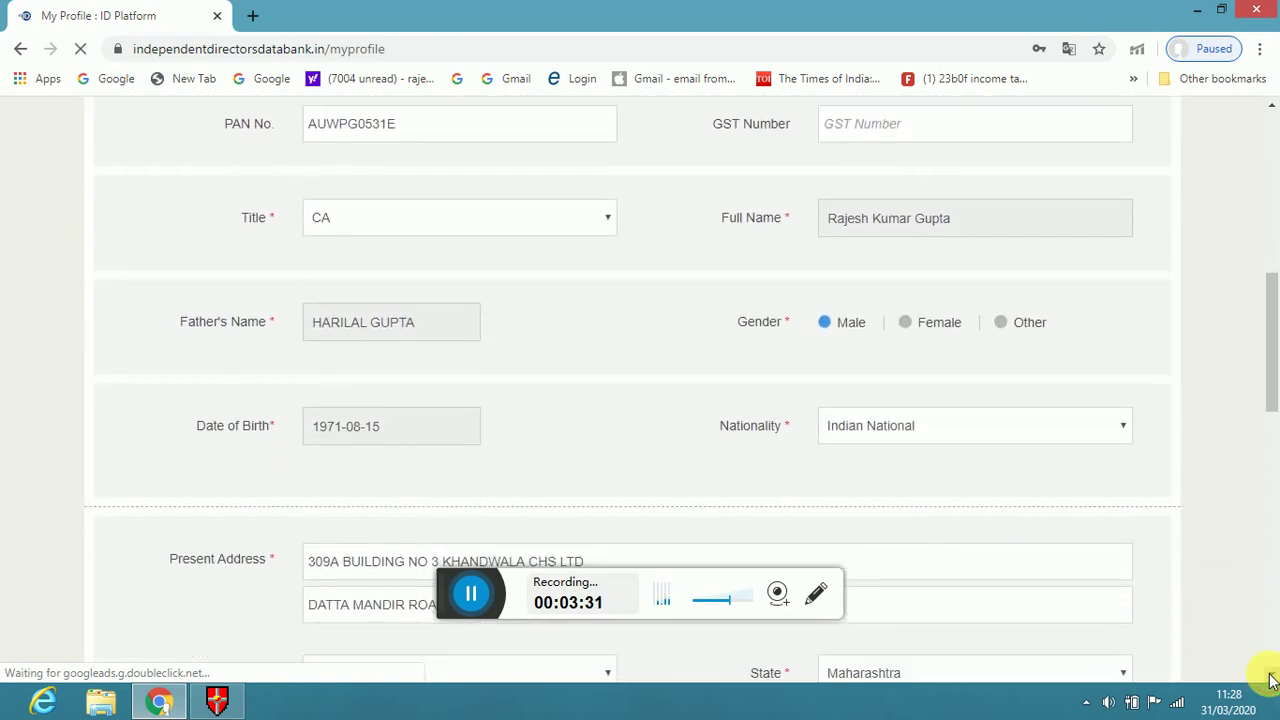
{"action": "scroll", "coordinate": [1272, 680], "scroll_direction": "down", "scroll_amount": 2}
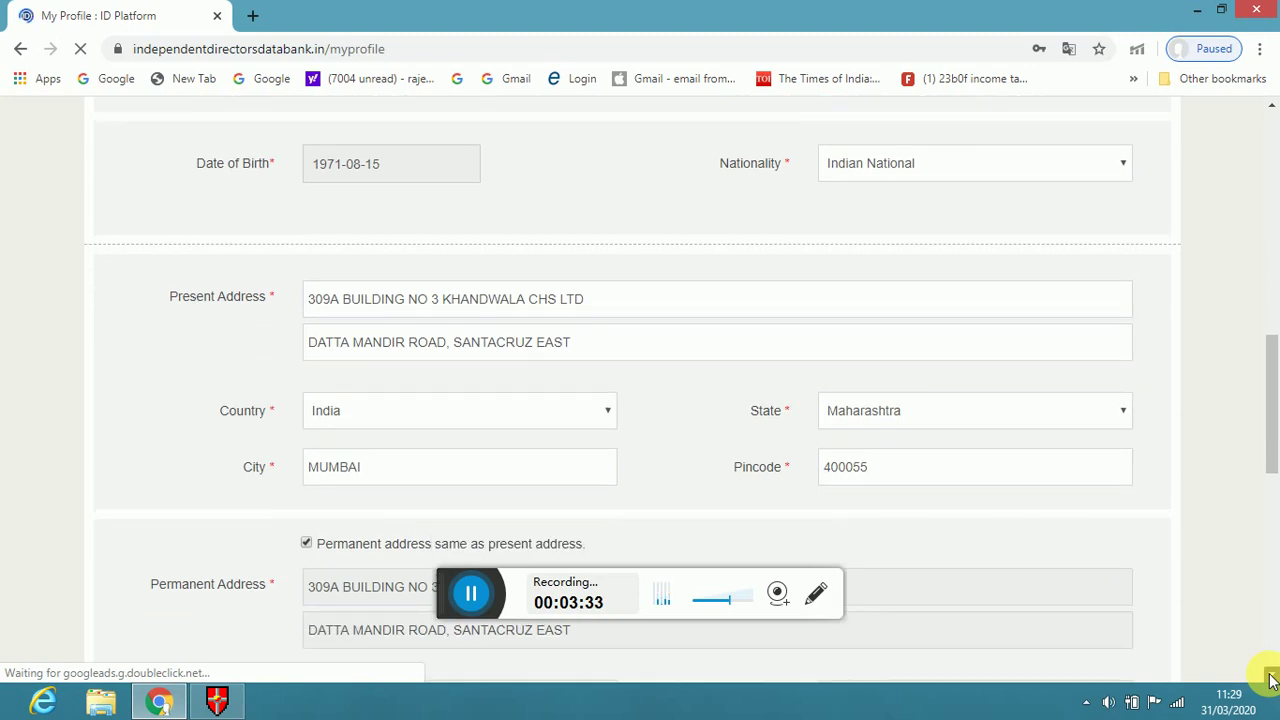
{"action": "scroll", "coordinate": [1272, 680], "scroll_direction": "down", "scroll_amount": 4}
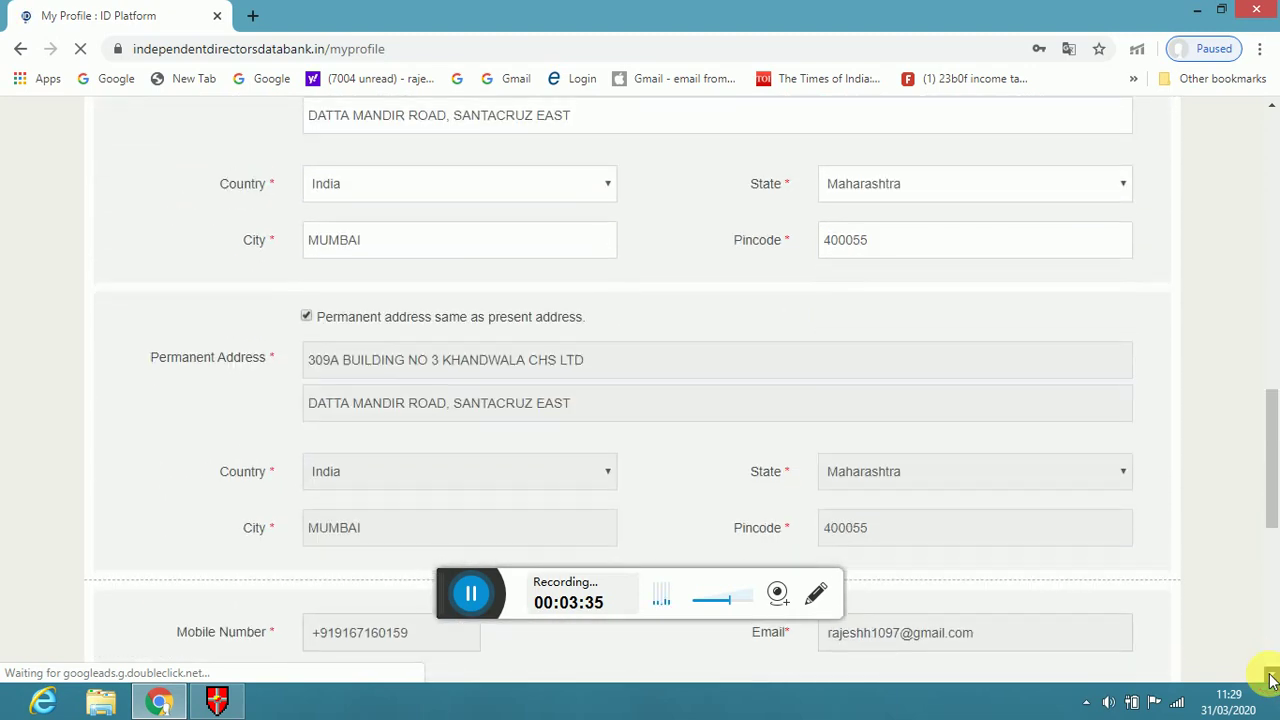
{"action": "scroll", "coordinate": [1272, 680], "scroll_direction": "down", "scroll_amount": 1}
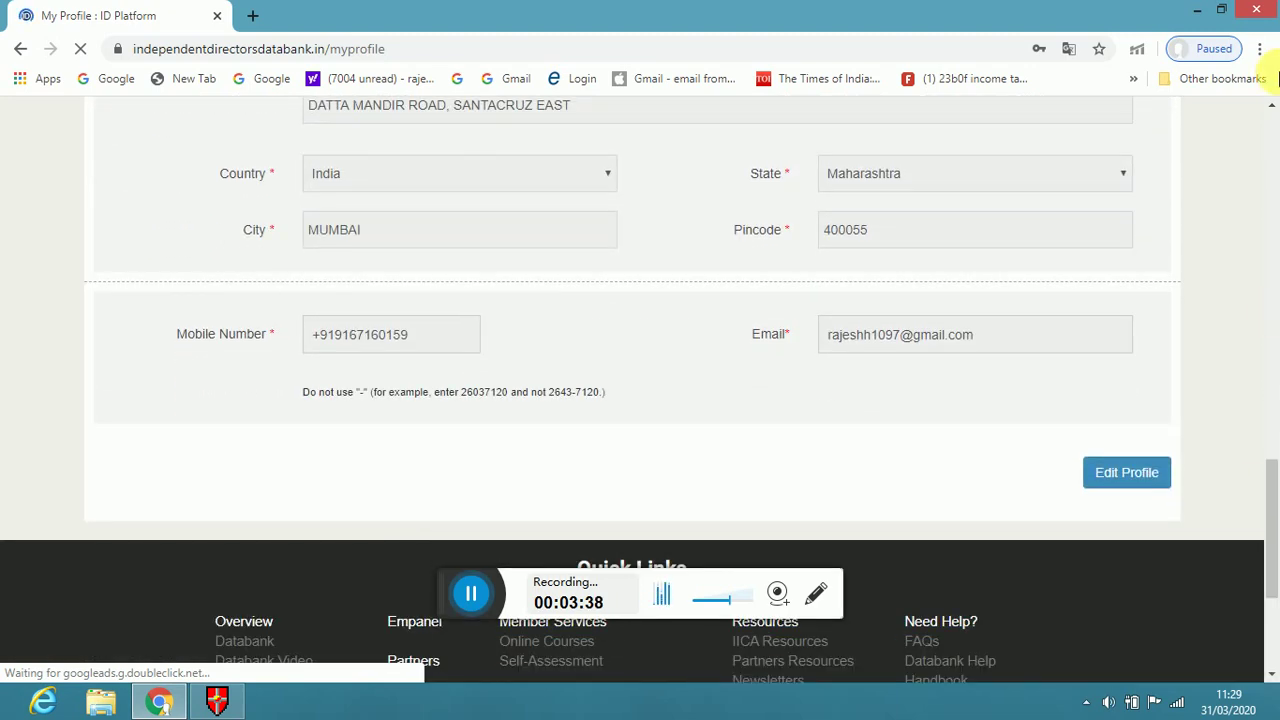
{"action": "scroll", "coordinate": [1272, 135], "scroll_direction": "up", "scroll_amount": 13}
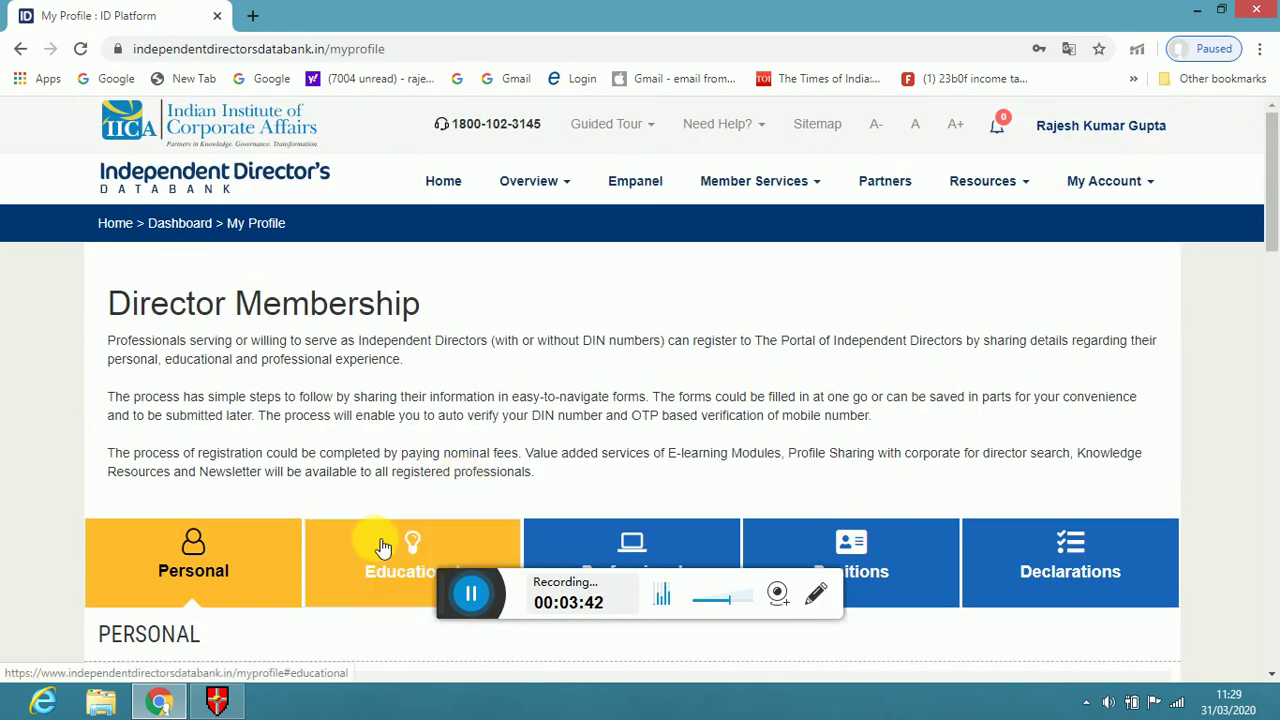
Switch to the Educational tab, confirm, and review the four qualifications and 2012 KPMG IFRS training
{"action": "left_click", "coordinate": [378, 545]}
{"action": "left_click", "coordinate": [714, 208]}
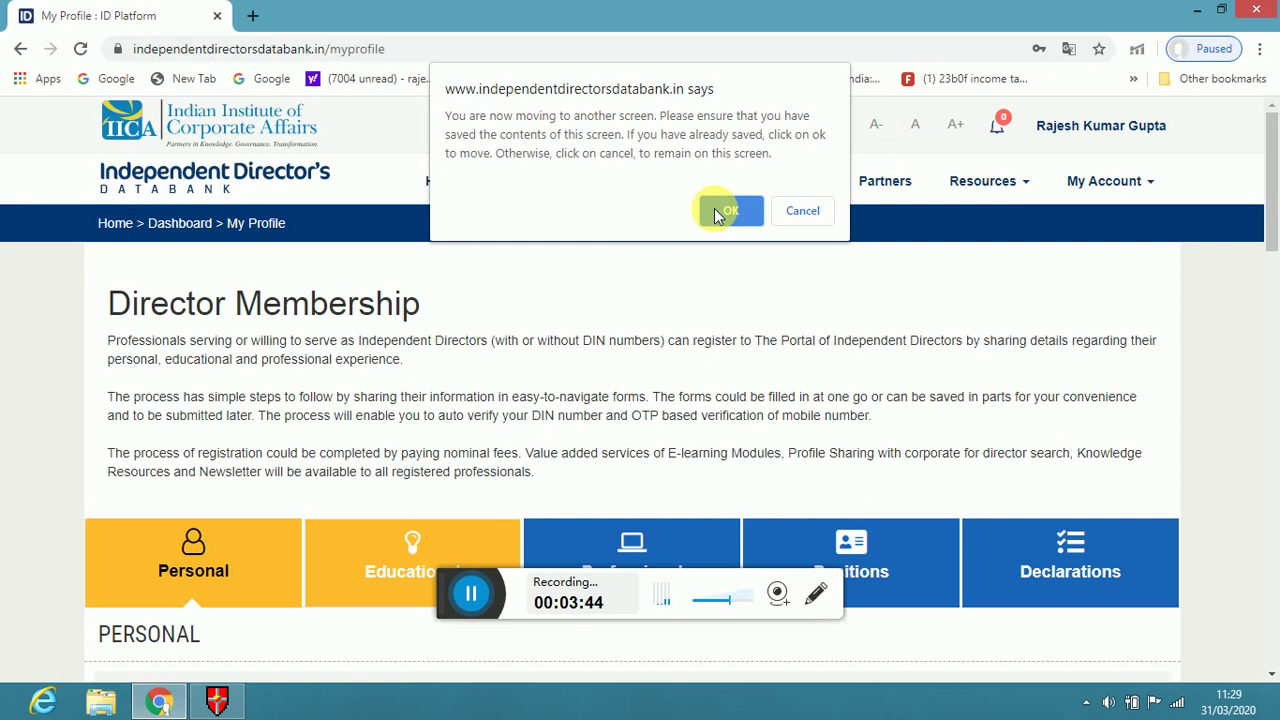
{"action": "scroll", "coordinate": [714, 208], "scroll_direction": "down", "scroll_amount": 3}
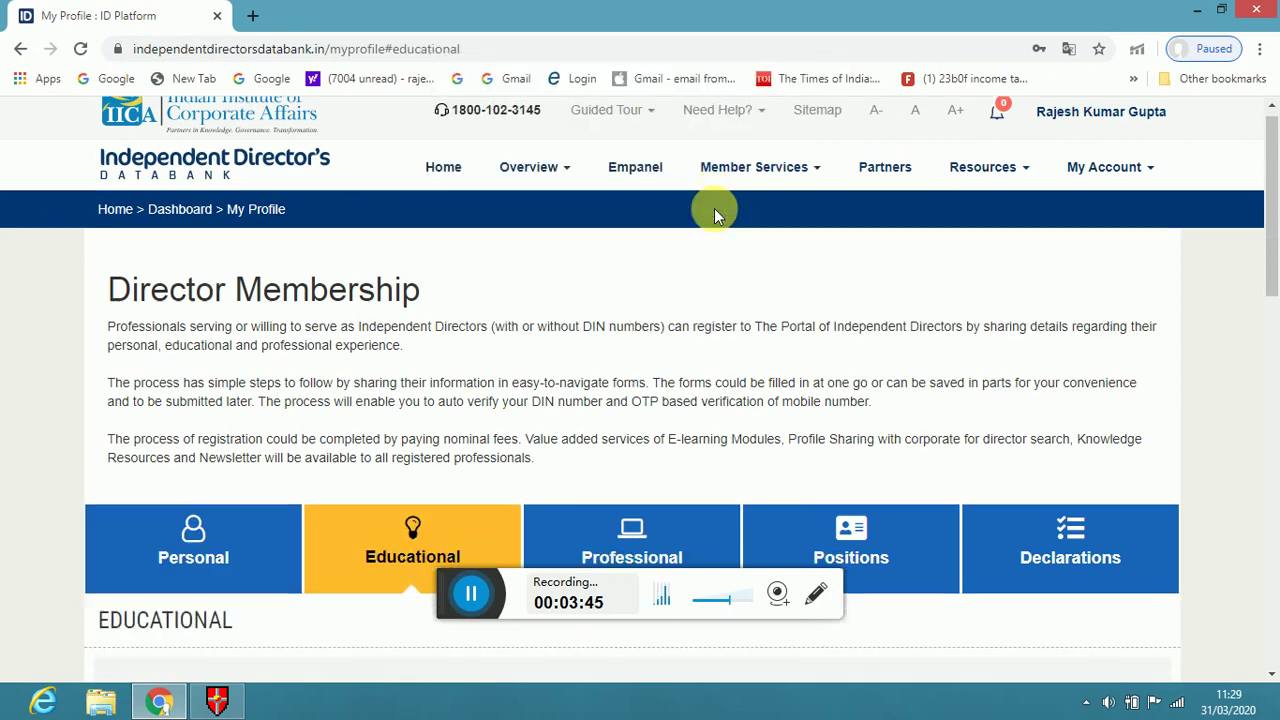
{"action": "scroll", "coordinate": [714, 208], "scroll_direction": "down", "scroll_amount": 3}
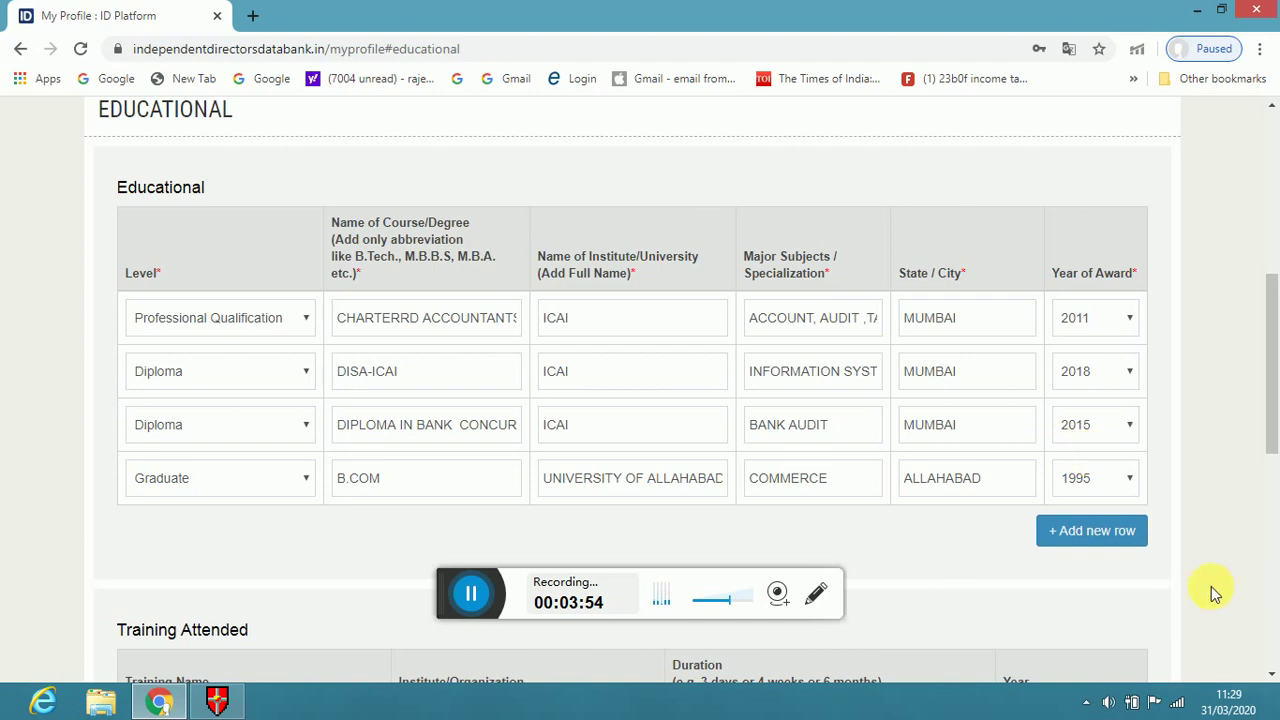
{"action": "scroll", "coordinate": [1272, 678], "scroll_direction": "down", "scroll_amount": 3}
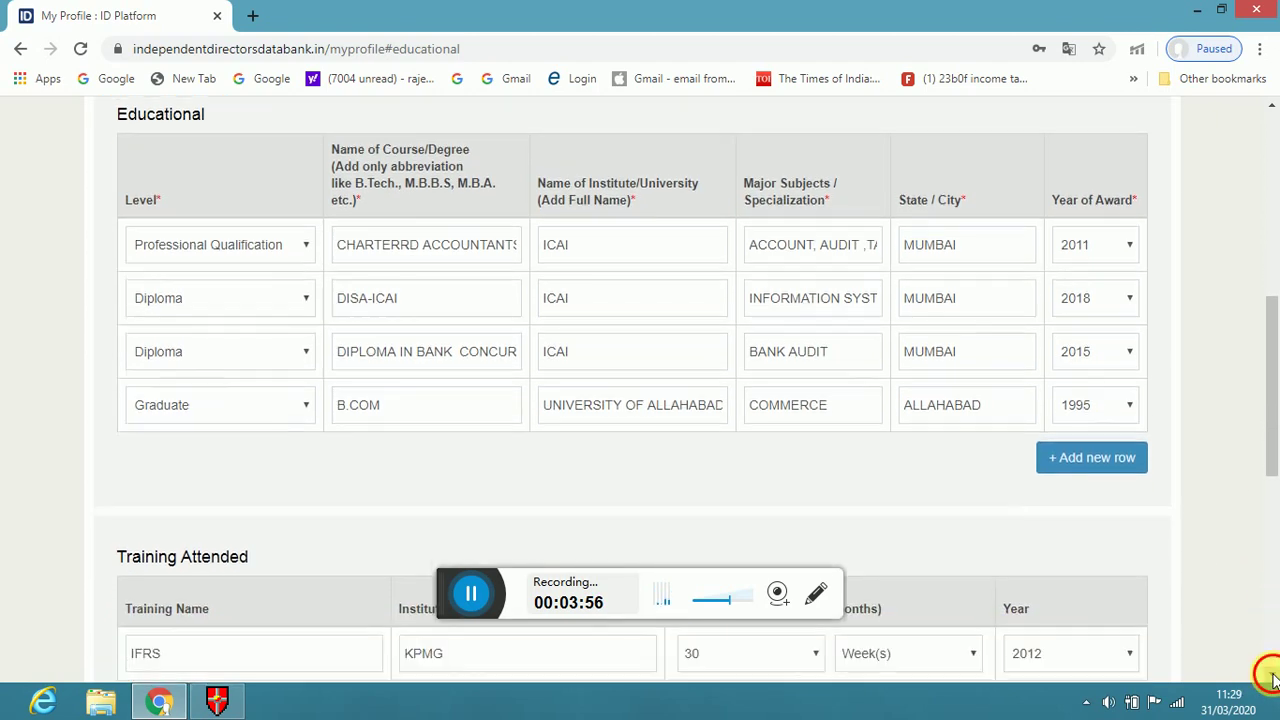
{"action": "scroll", "coordinate": [1272, 678], "scroll_direction": "down", "scroll_amount": 1}
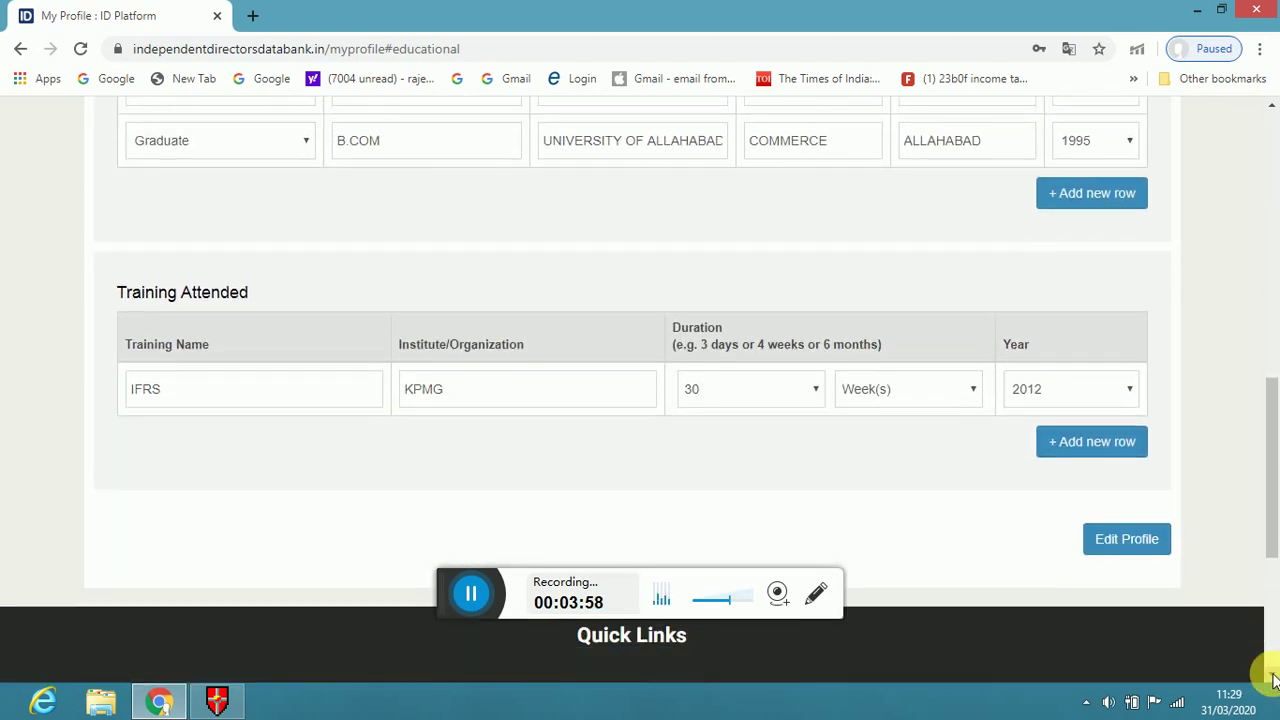
{"action": "left_click", "coordinate": [1276, 150]}
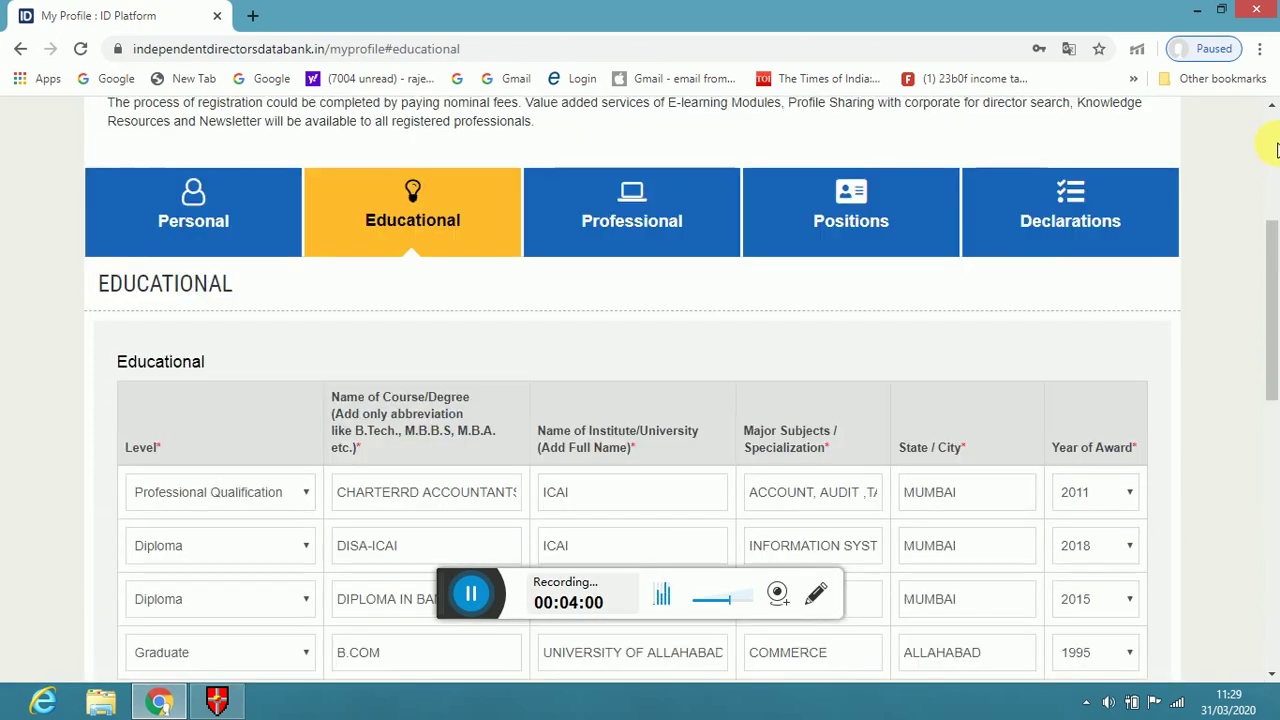
{"action": "left_click", "coordinate": [716, 208]}
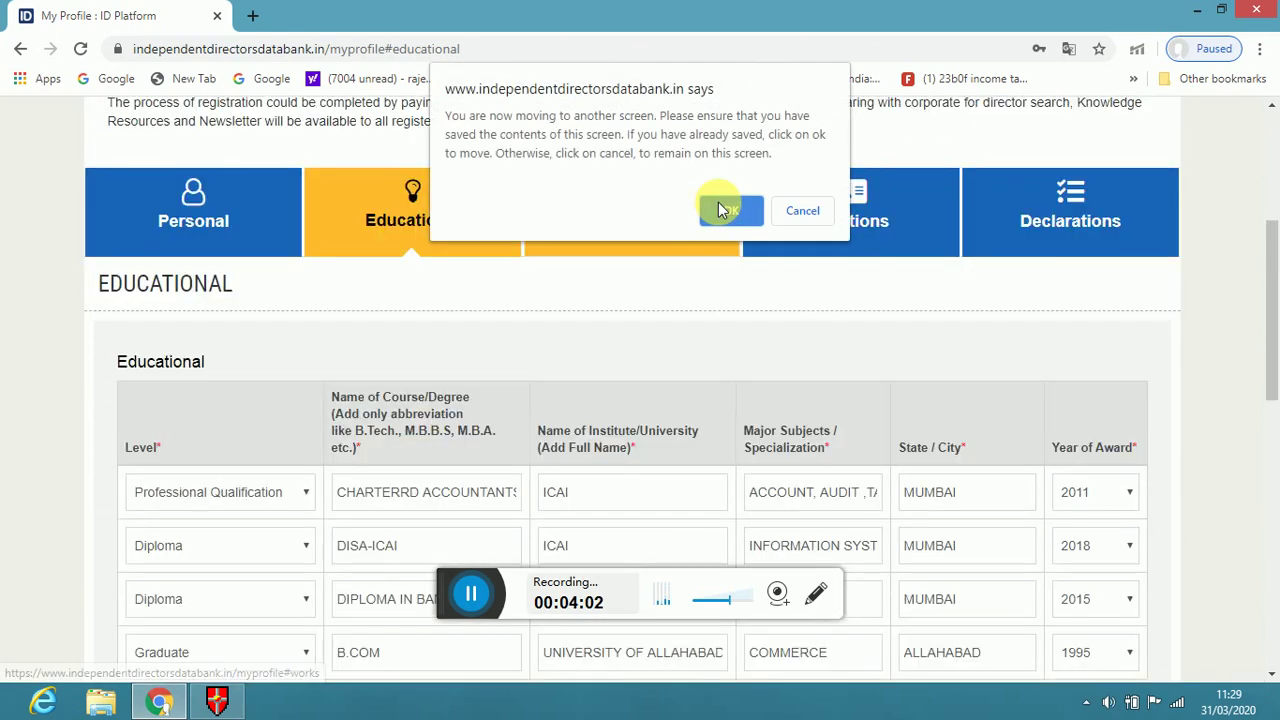
{"action": "left_click", "coordinate": [726, 210]}
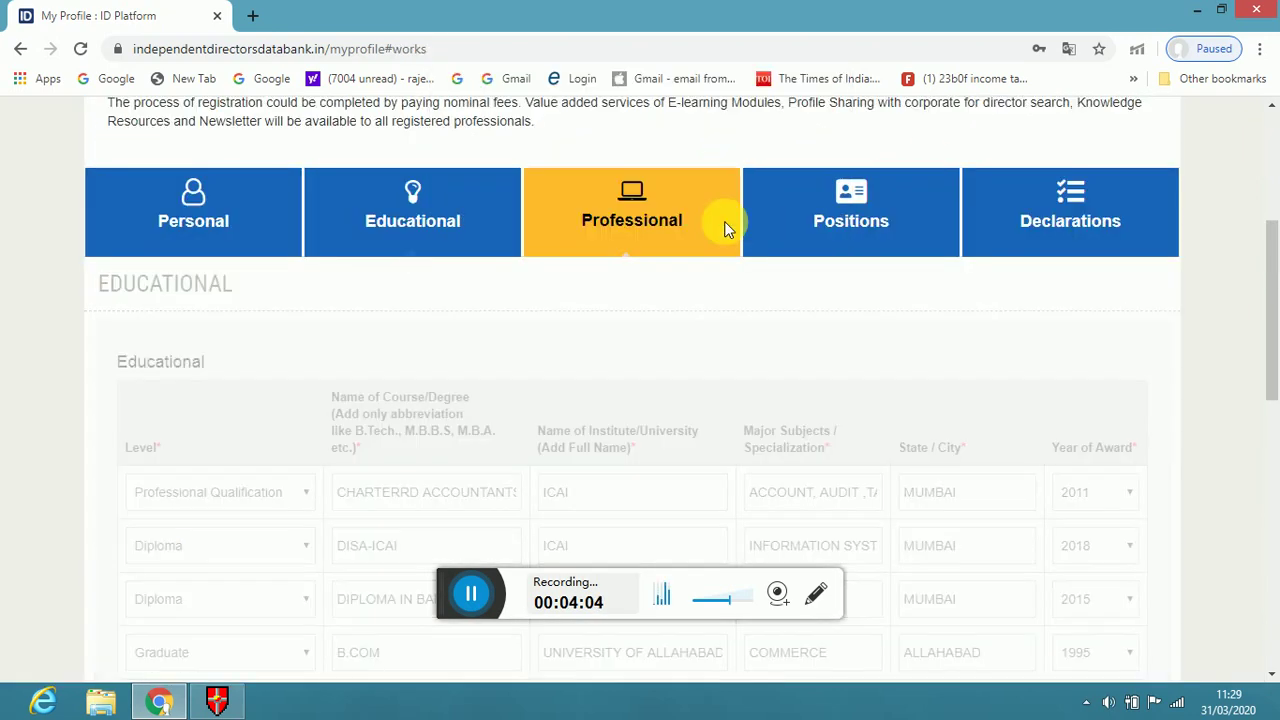
{"action": "scroll", "coordinate": [727, 228], "scroll_direction": "down", "scroll_amount": 1}
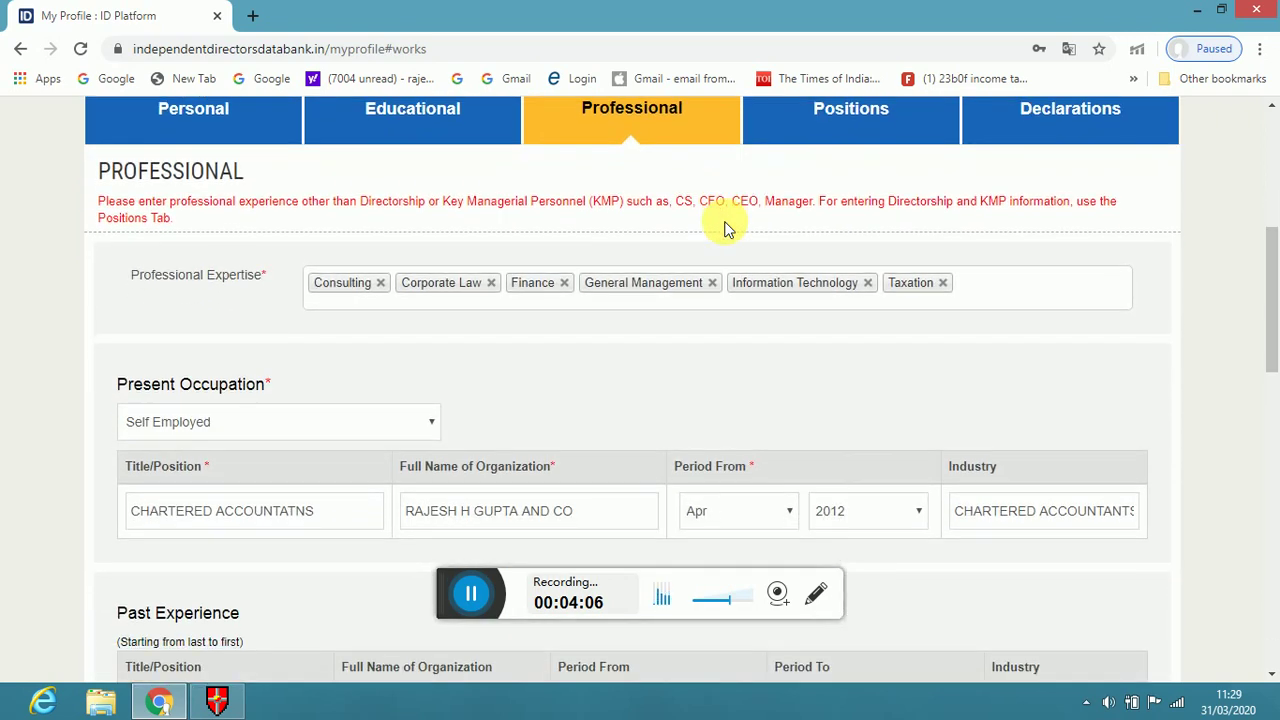
{"action": "scroll", "coordinate": [727, 228], "scroll_direction": "down", "scroll_amount": 1}
{"action": "scroll", "coordinate": [727, 228], "scroll_direction": "down", "scroll_amount": 1}
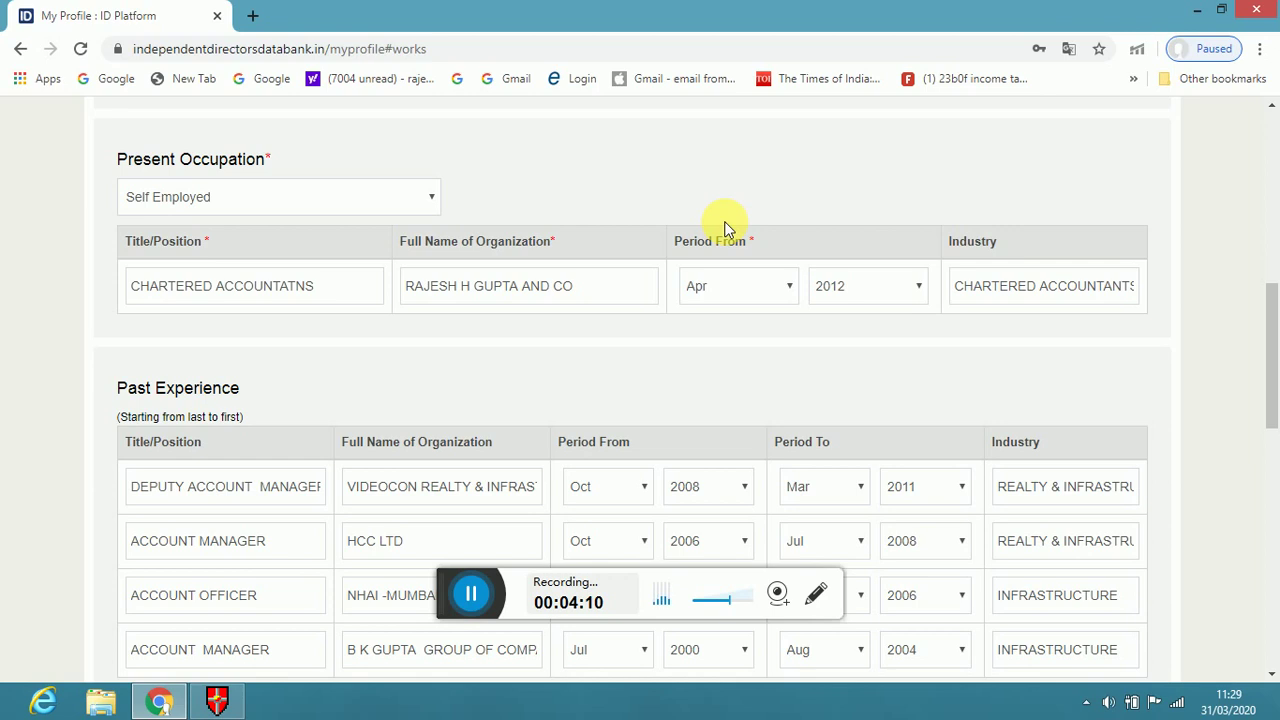
{"action": "scroll", "coordinate": [727, 228], "scroll_direction": "down", "scroll_amount": 1}
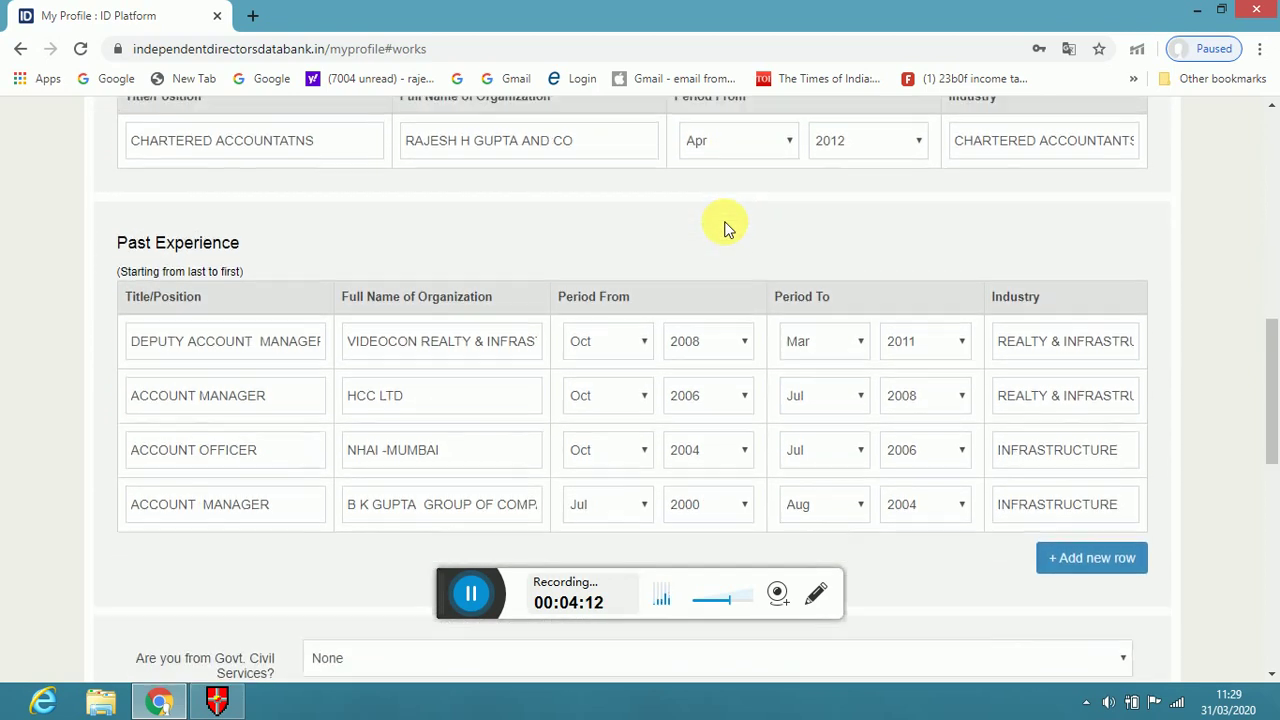
{"action": "scroll", "coordinate": [727, 228], "scroll_direction": "up", "scroll_amount": 8}
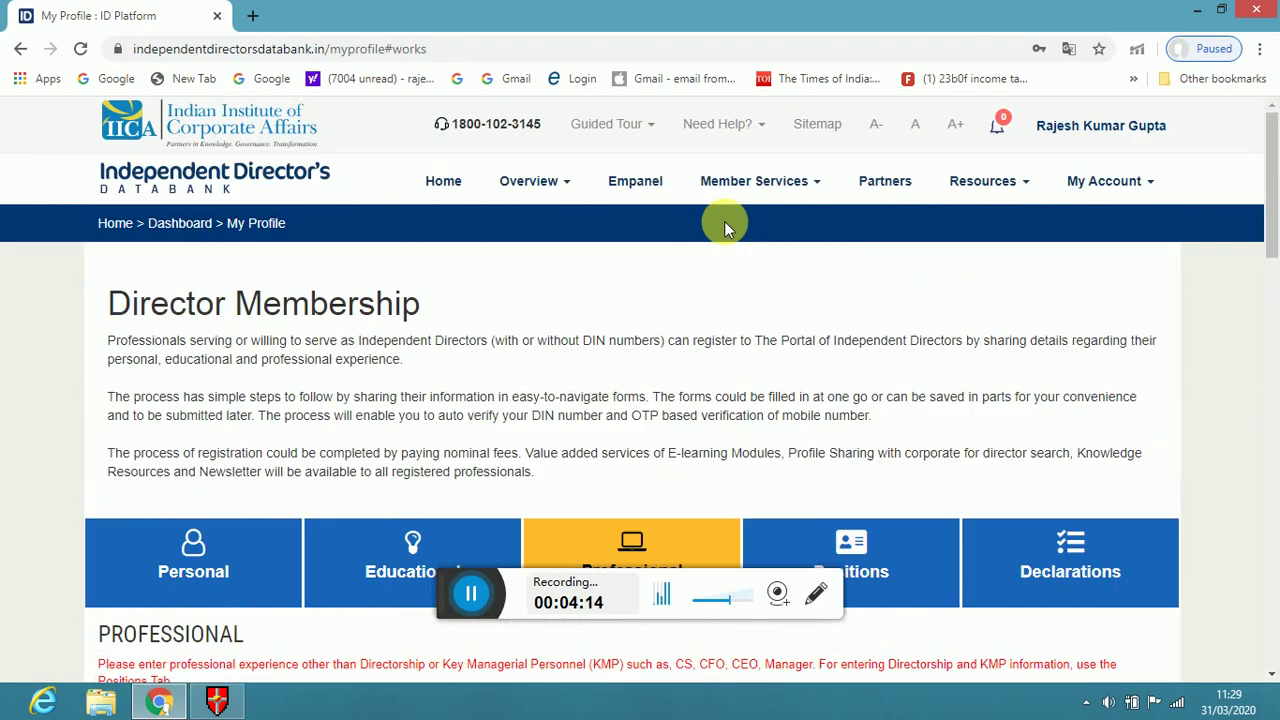
Switch to the Declarations tab, confirm, and review the answers to the disclosure and consent questions
{"action": "left_click", "coordinate": [997, 578]}
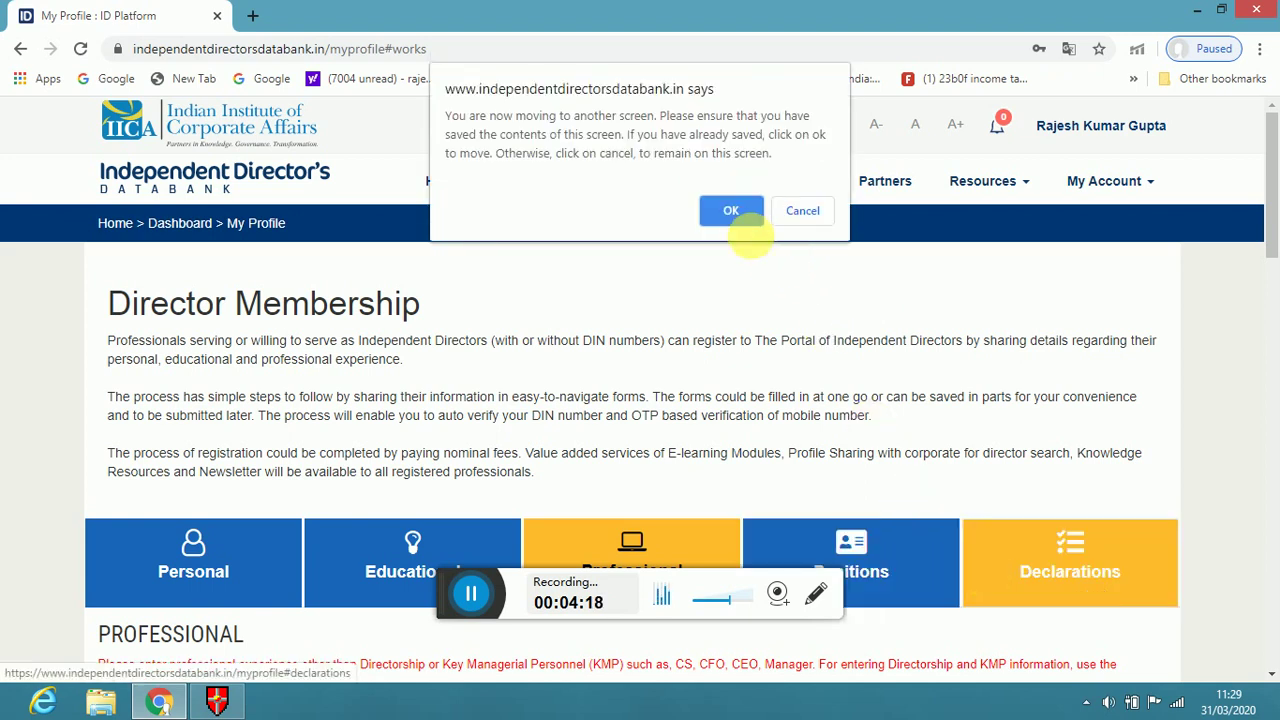
{"action": "left_click", "coordinate": [735, 211]}
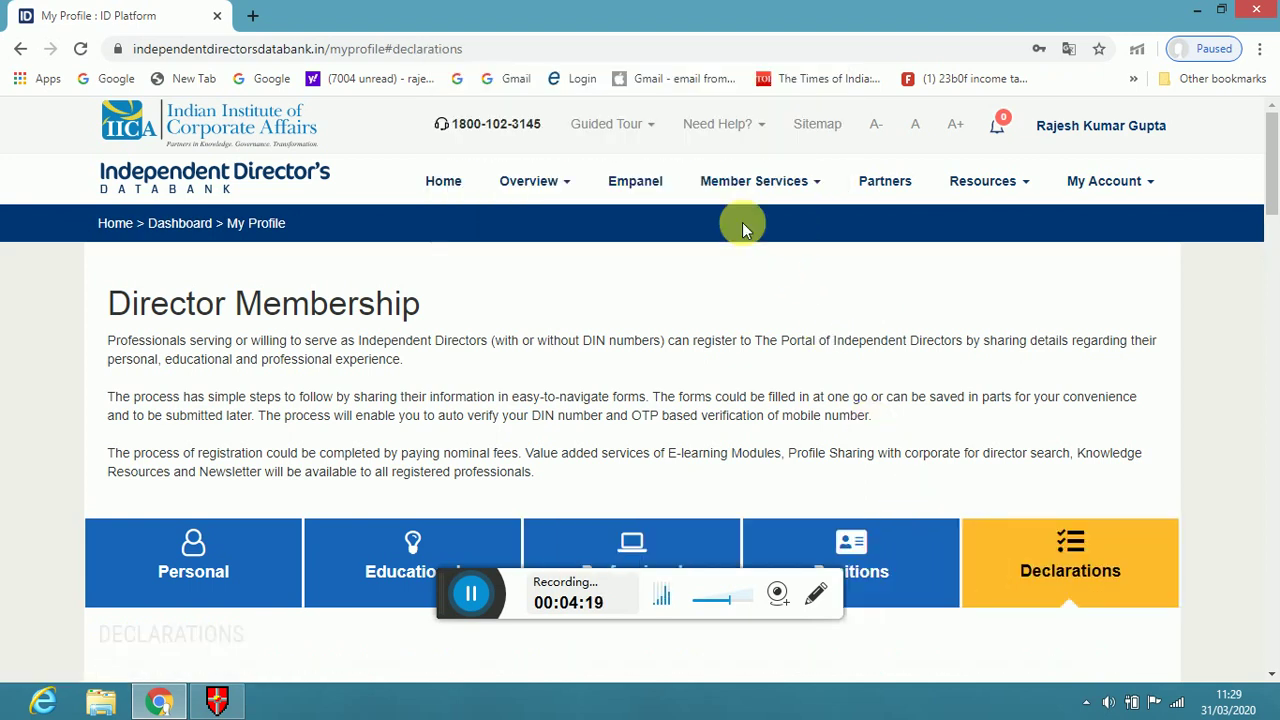
{"action": "left_click", "coordinate": [1268, 582]}
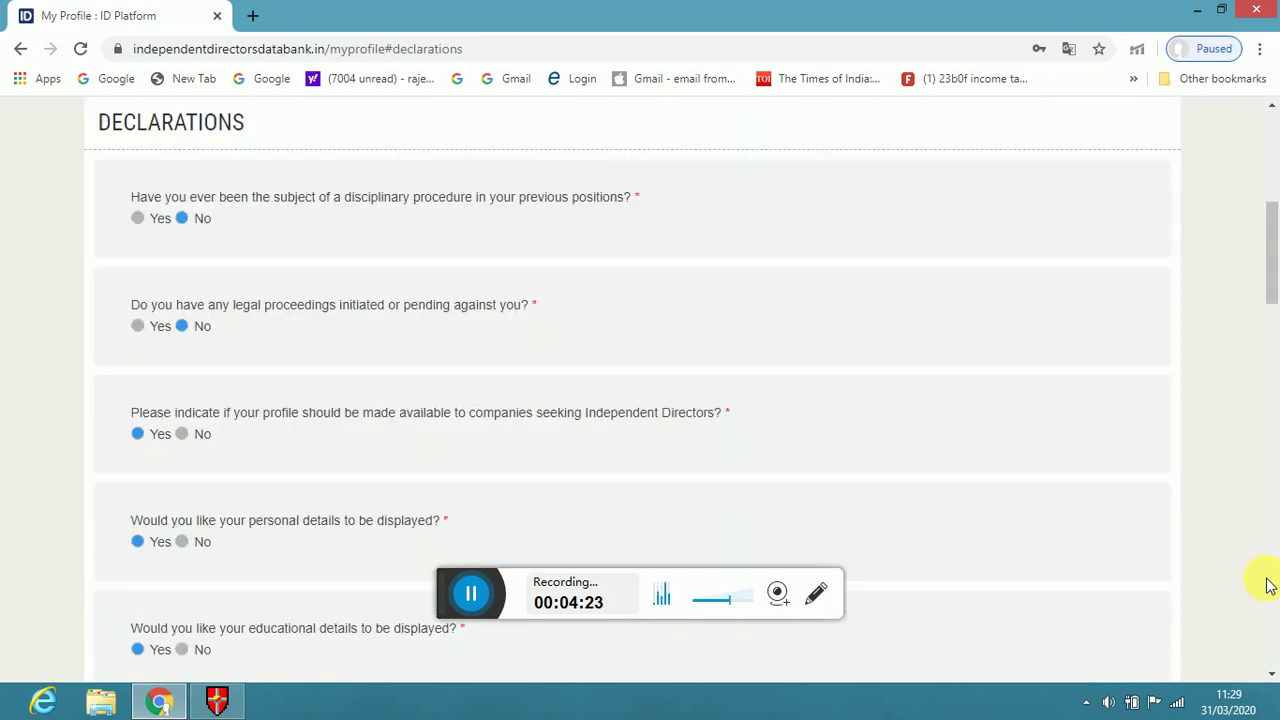
{"action": "scroll", "coordinate": [1268, 584], "scroll_direction": "down", "scroll_amount": 2}
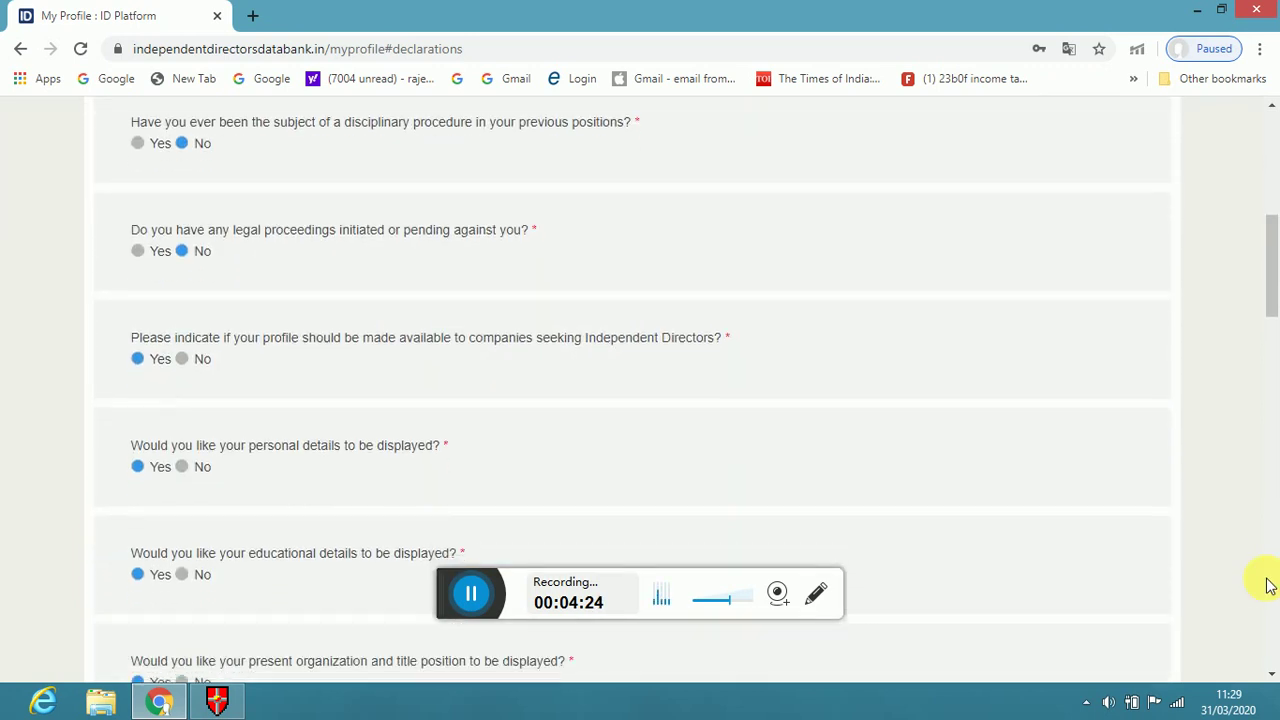
{"action": "scroll", "coordinate": [1268, 584], "scroll_direction": "down", "scroll_amount": 1}
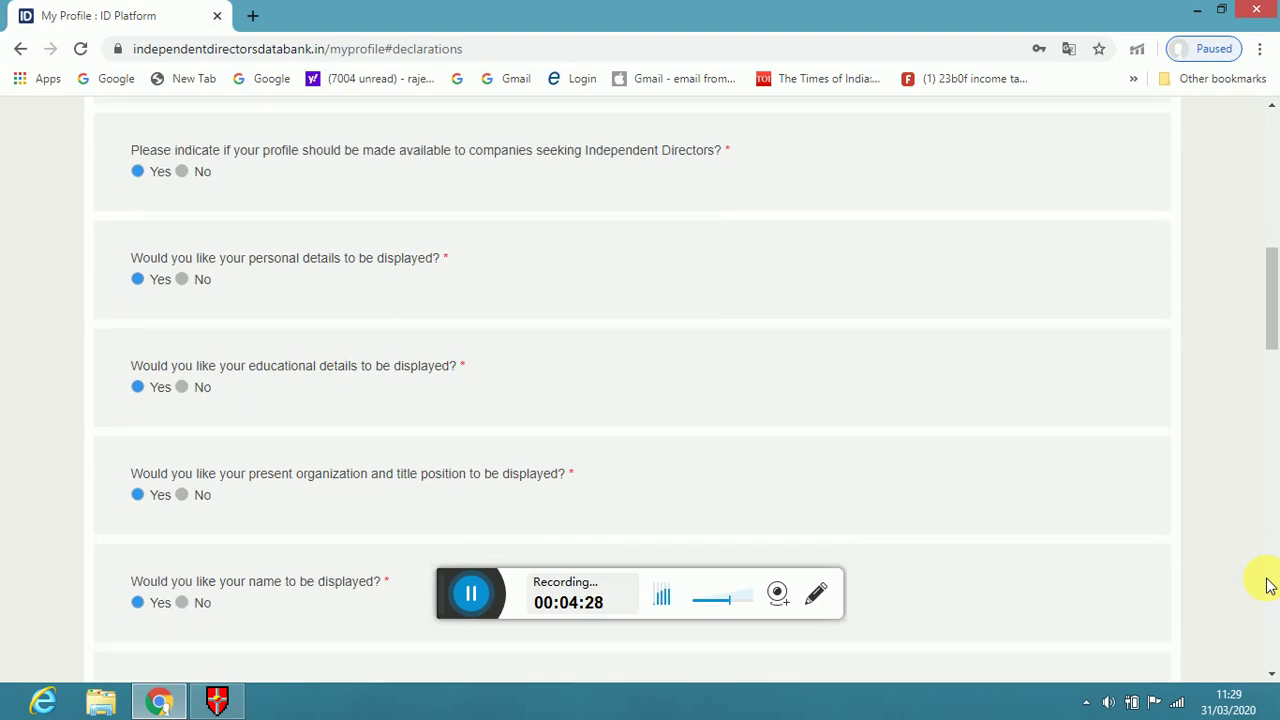
{"action": "scroll", "coordinate": [1268, 584], "scroll_direction": "down", "scroll_amount": 4}
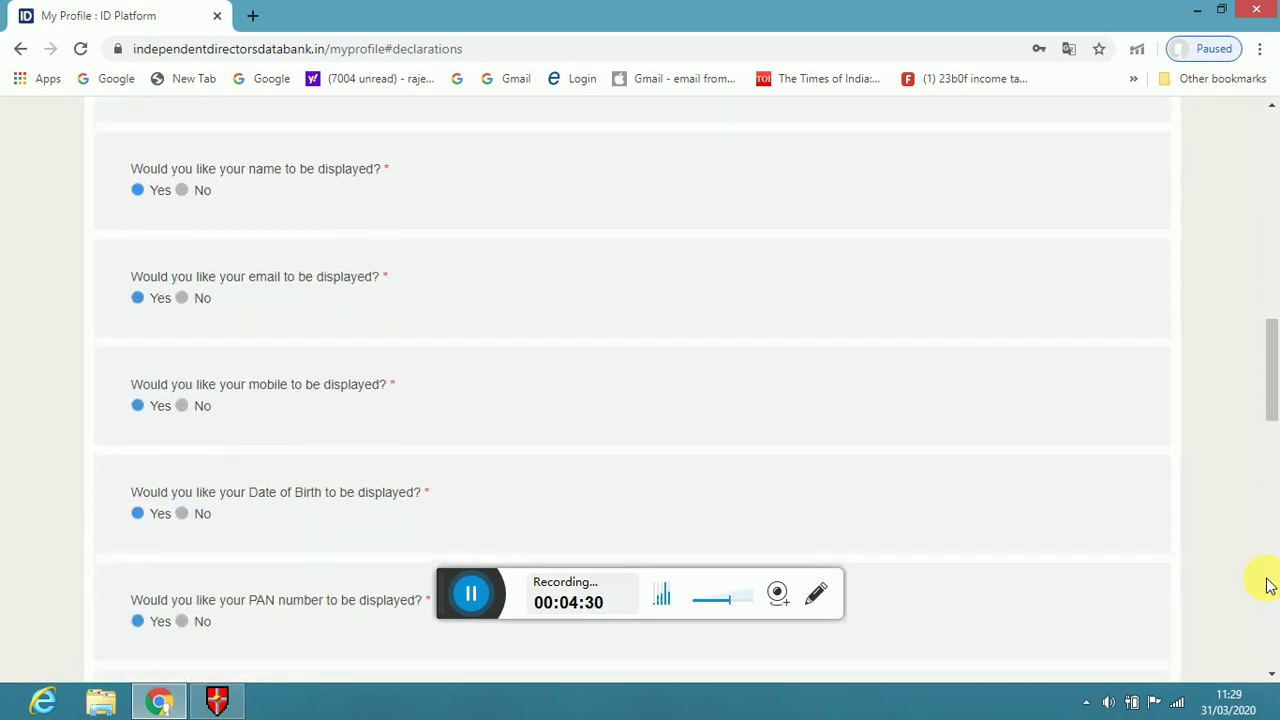
{"action": "scroll", "coordinate": [1268, 584], "scroll_direction": "down", "scroll_amount": 4}
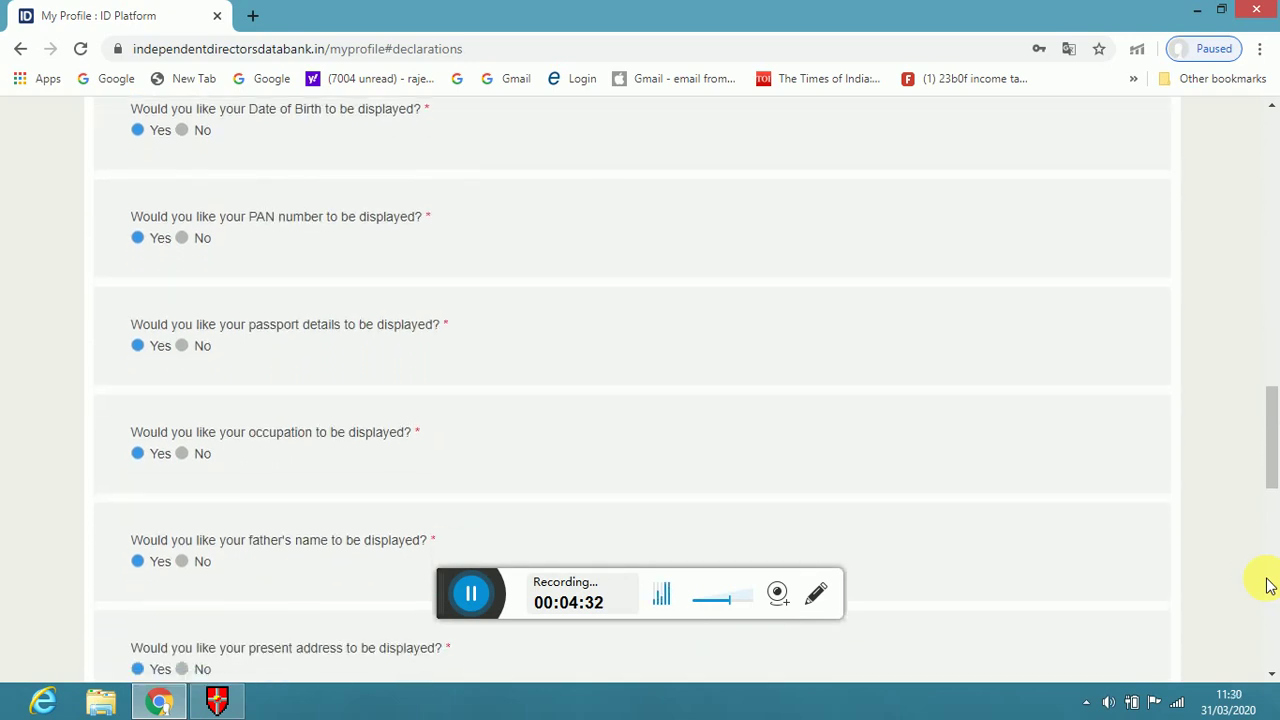
{"action": "scroll", "coordinate": [1268, 584], "scroll_direction": "down", "scroll_amount": 10}
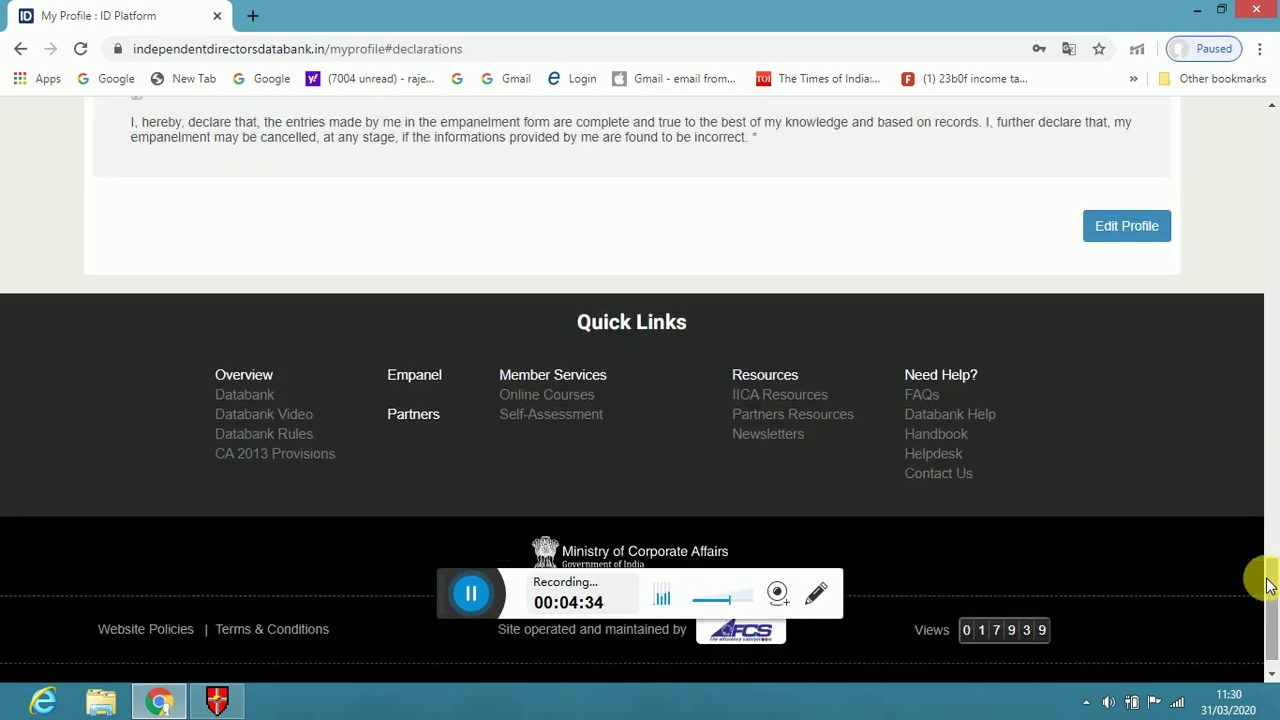
{"action": "scroll", "coordinate": [1268, 584], "scroll_direction": "up", "scroll_amount": 20}
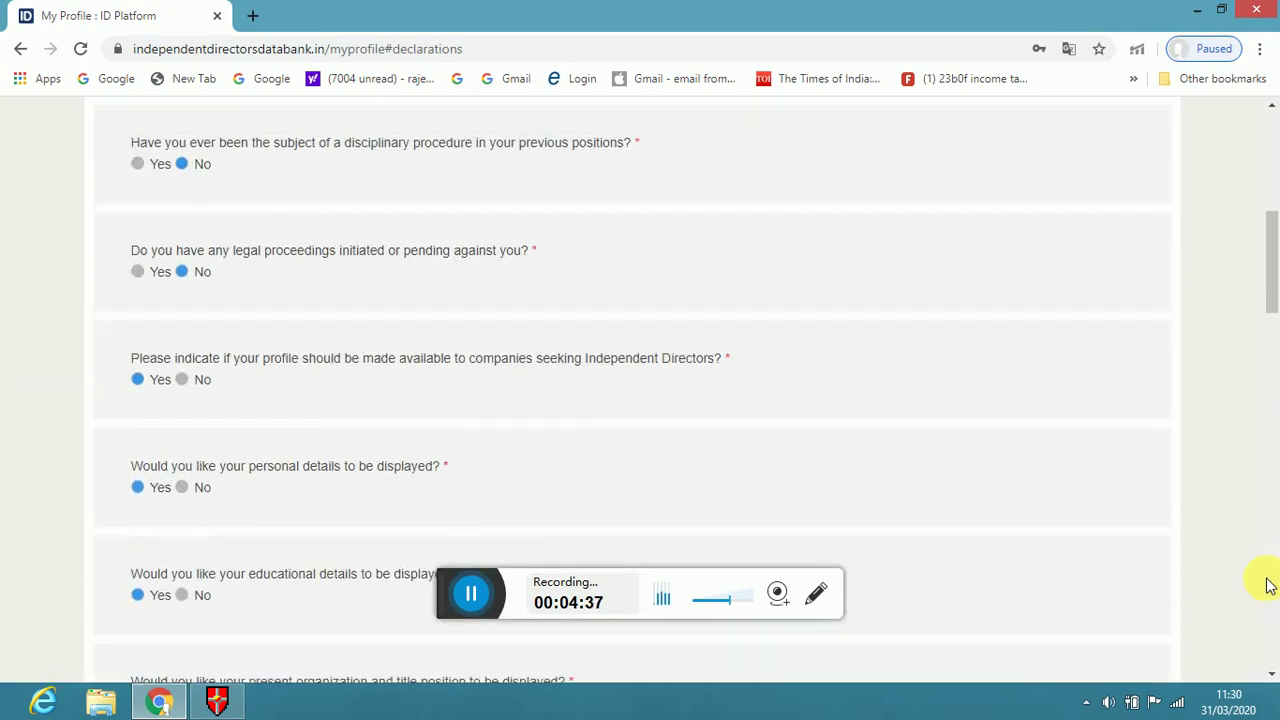
{"action": "scroll", "coordinate": [1268, 584], "scroll_direction": "up", "scroll_amount": 3}
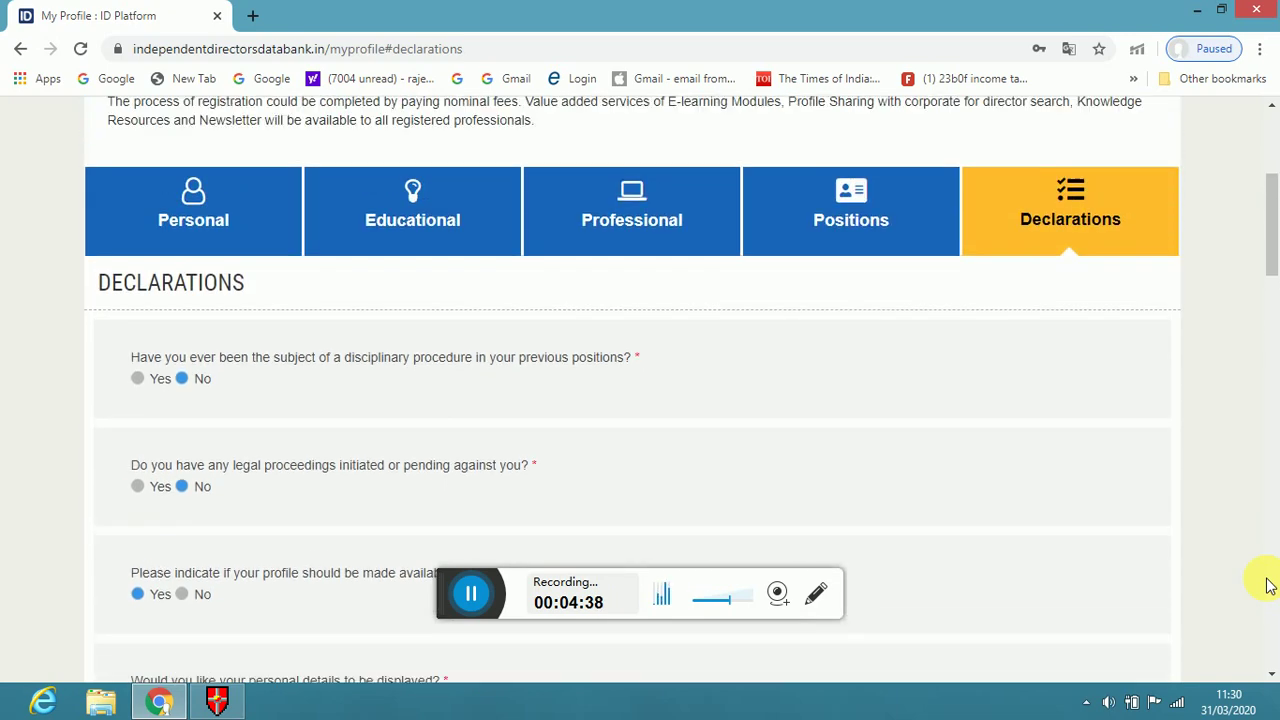
{"action": "scroll", "coordinate": [1268, 584], "scroll_direction": "up", "scroll_amount": 1}
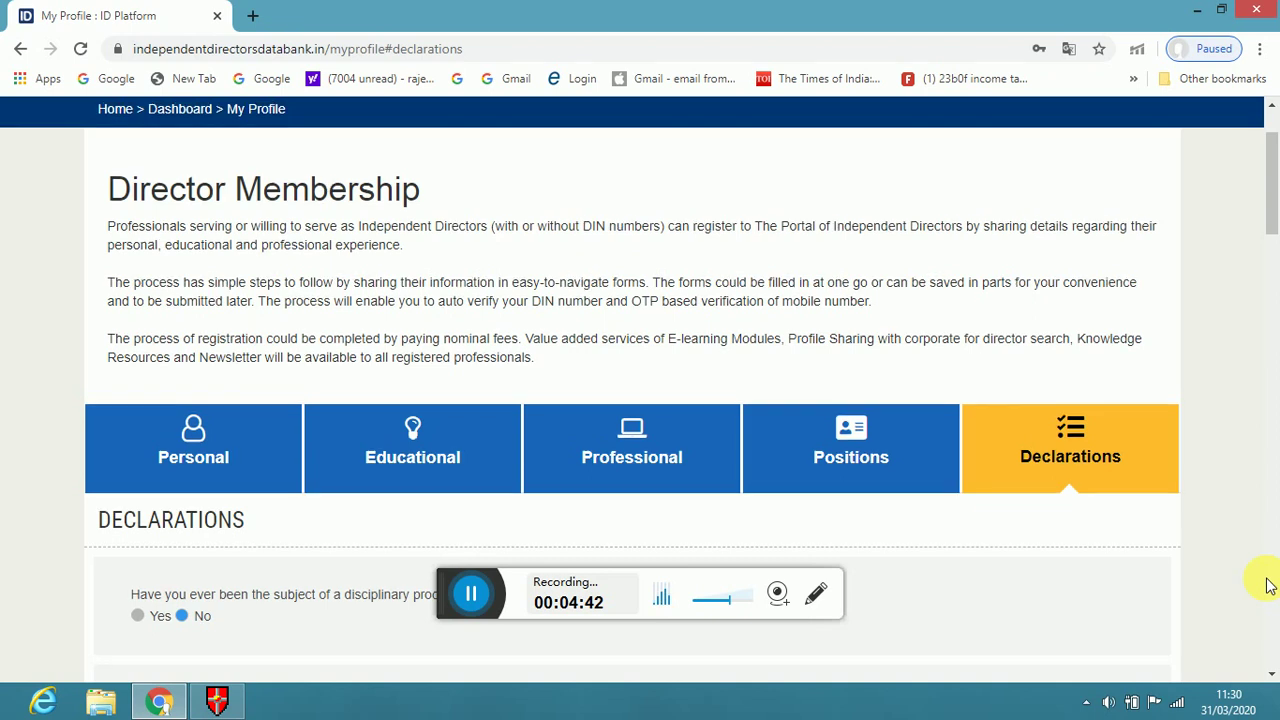
{"action": "scroll", "coordinate": [1268, 584], "scroll_direction": "up", "scroll_amount": 1}
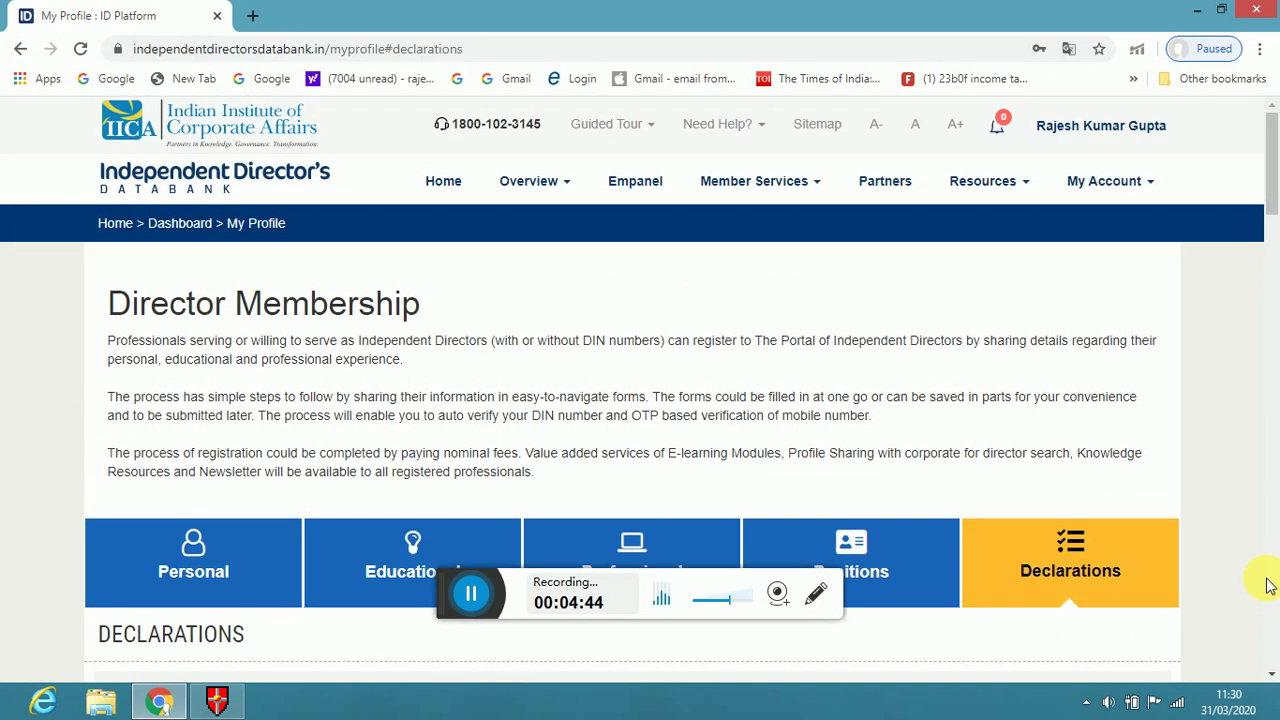
Return to My Account > Dashboard and review the 42 enrolled, 42 completed courses
{"action": "left_click", "coordinate": [1155, 192]}
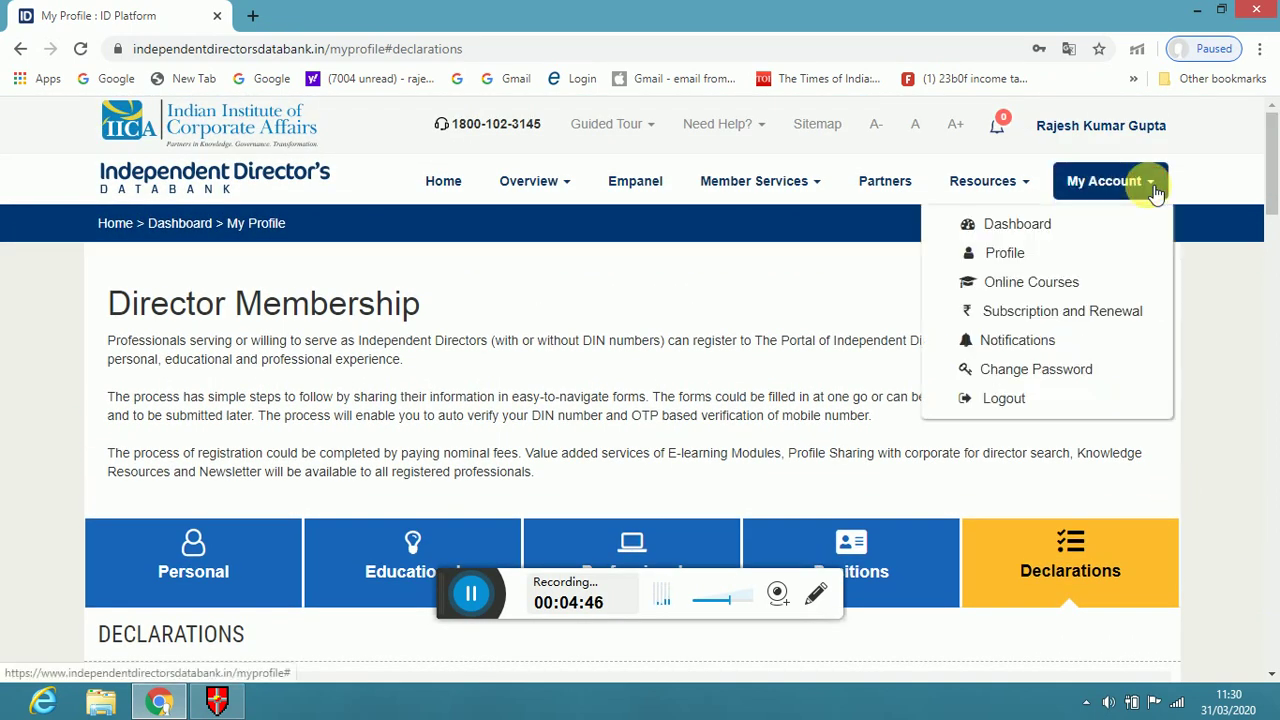
{"action": "left_click", "coordinate": [1041, 229]}
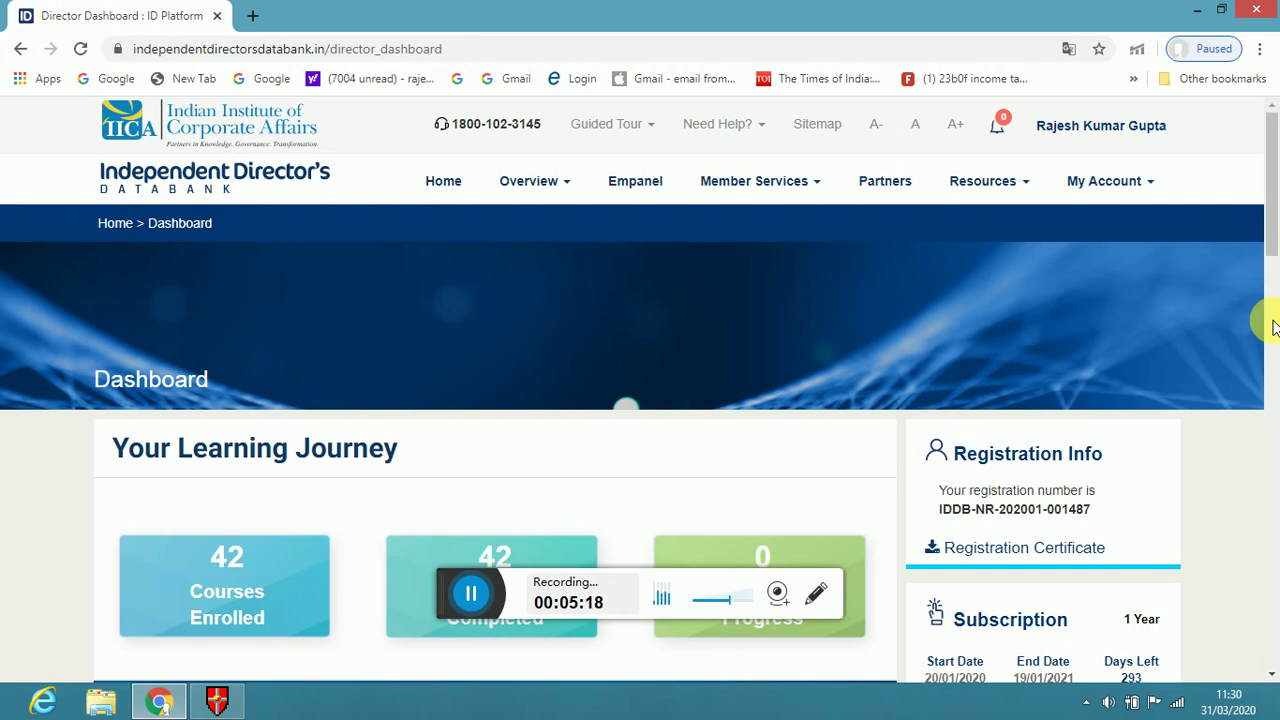
{"action": "scroll", "coordinate": [1272, 372], "scroll_direction": "down", "scroll_amount": 5}
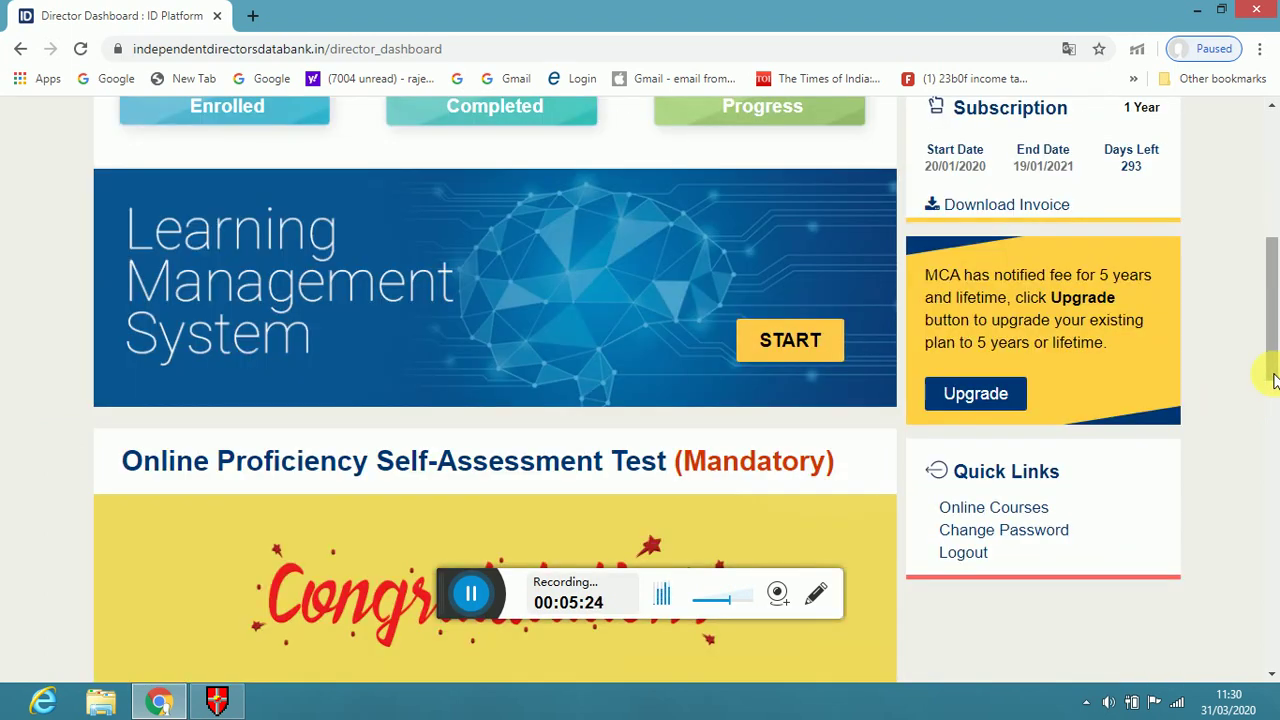
{"action": "scroll", "coordinate": [1274, 150], "scroll_direction": "up", "scroll_amount": 1}
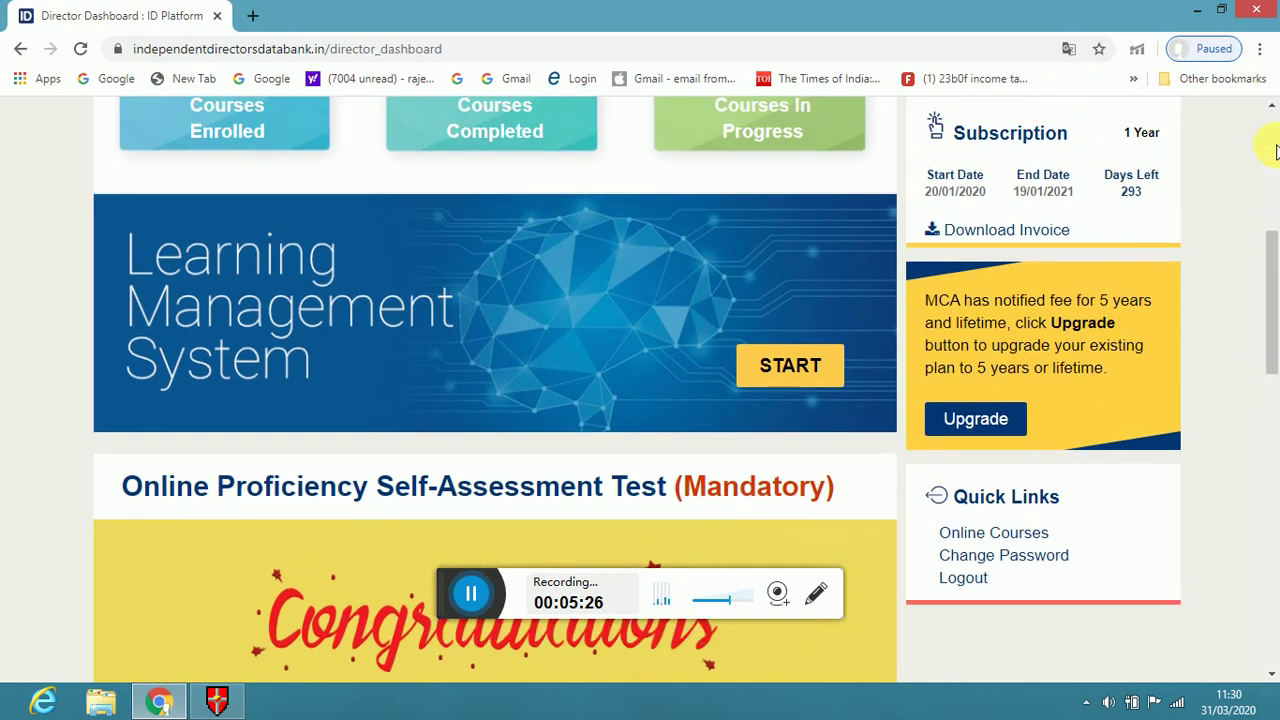
{"action": "scroll", "coordinate": [1275, 150], "scroll_direction": "up", "scroll_amount": 5}
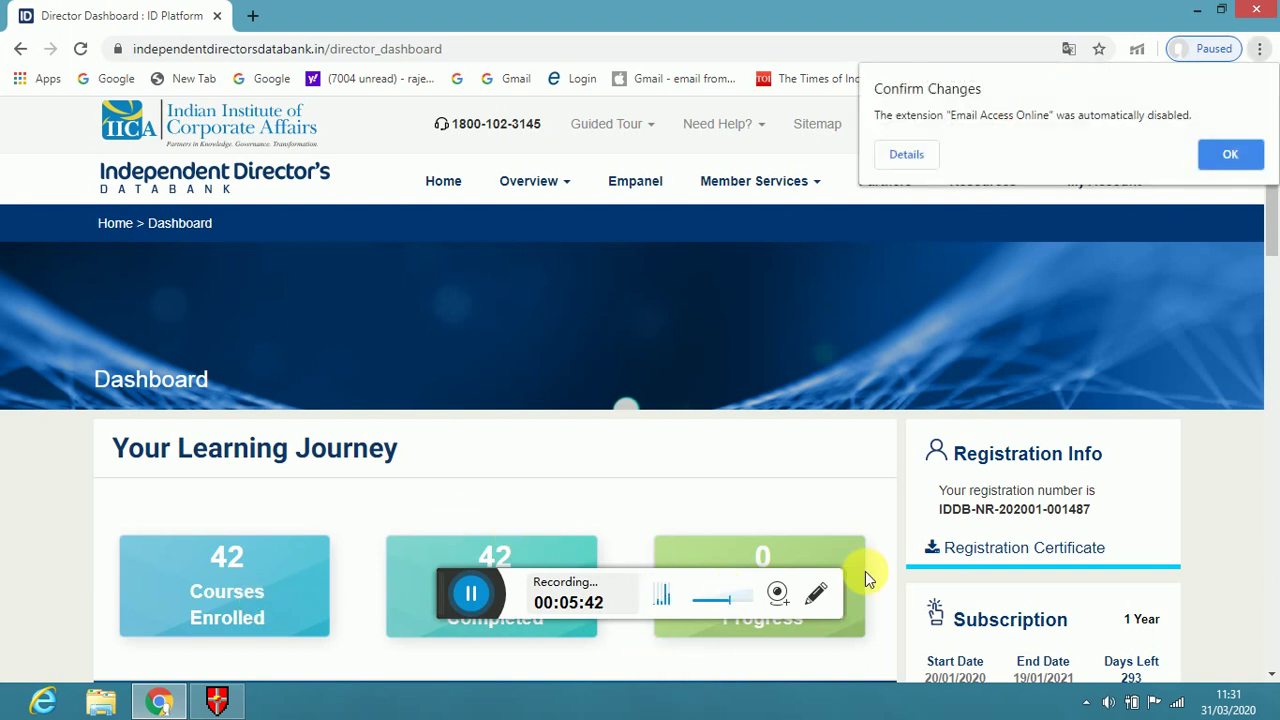
Dismiss the extension-disabled notice and check the Self-Assessment Test result: 70%, PASS
{"action": "left_click", "coordinate": [1270, 676]}
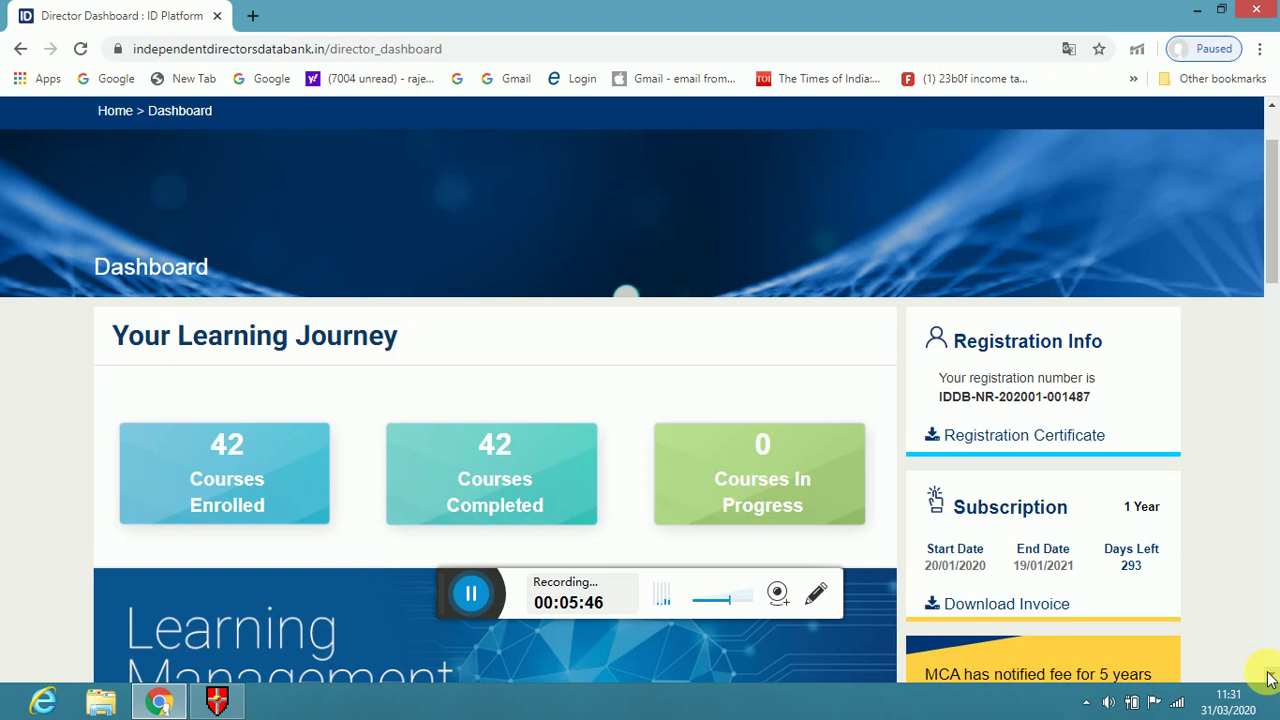
{"action": "scroll", "coordinate": [1270, 678], "scroll_direction": "down", "scroll_amount": 3}
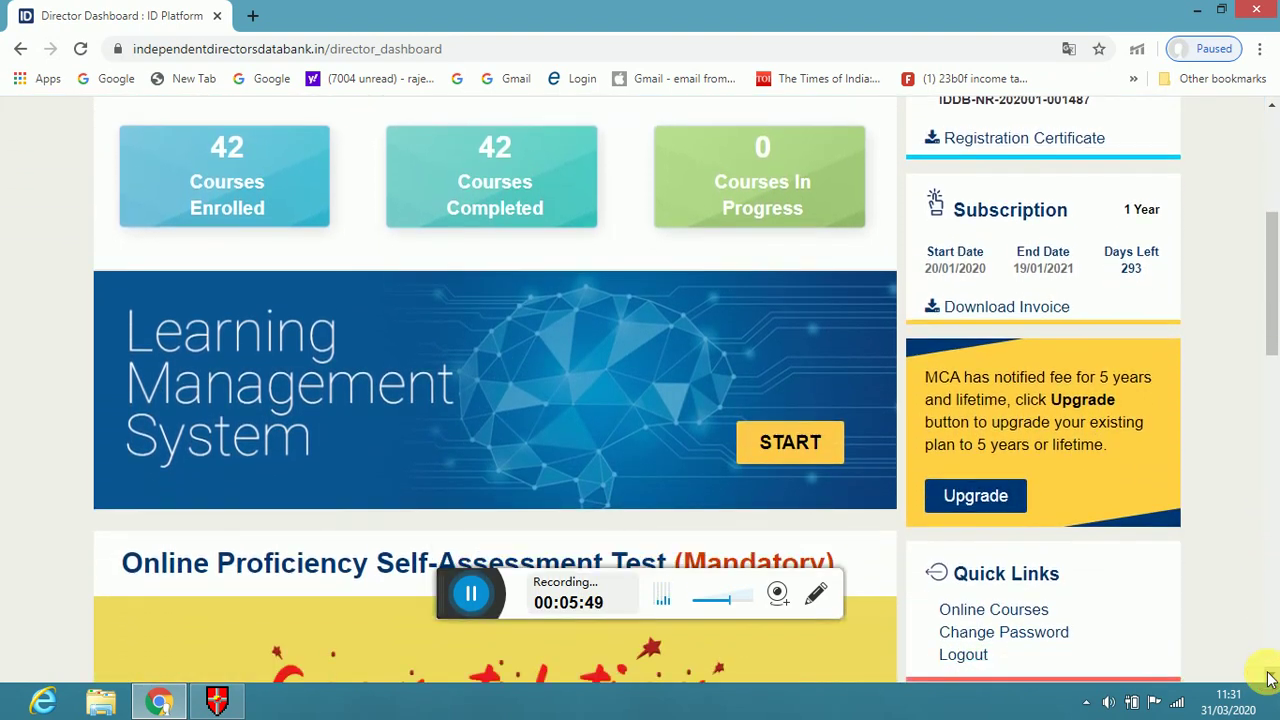
{"action": "left_click", "coordinate": [1270, 678]}
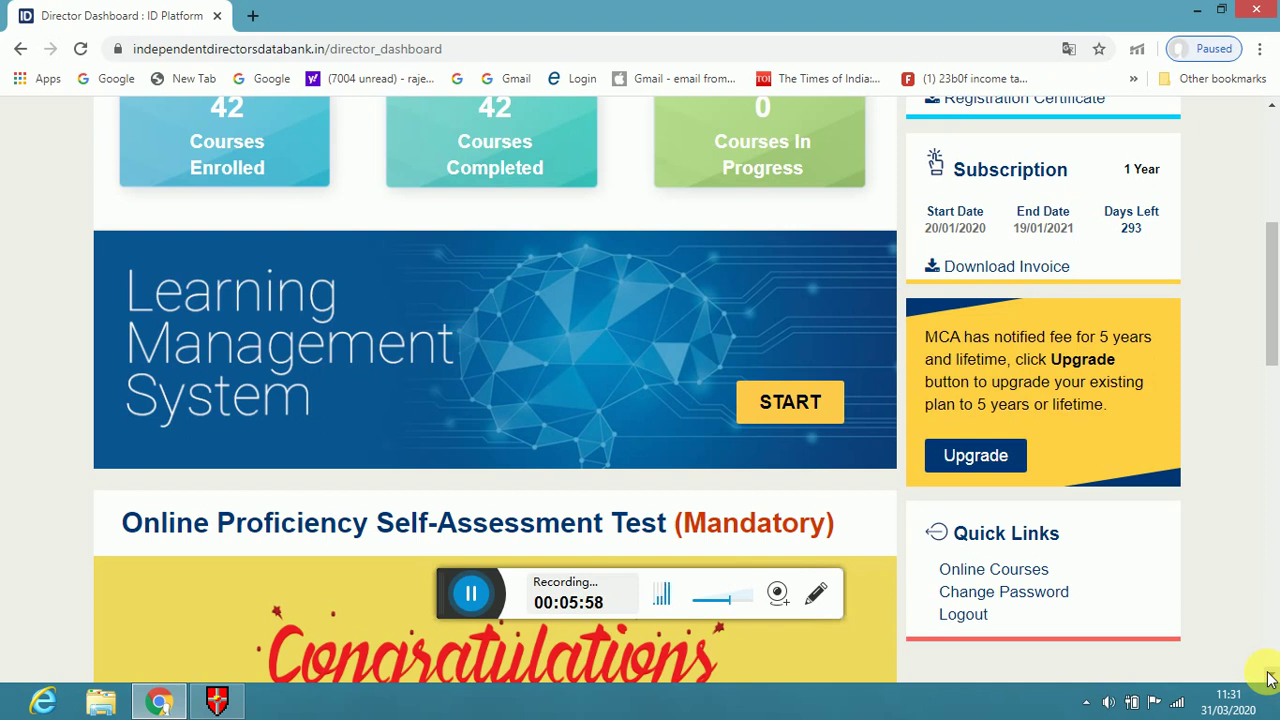
{"action": "left_click", "coordinate": [1270, 678]}
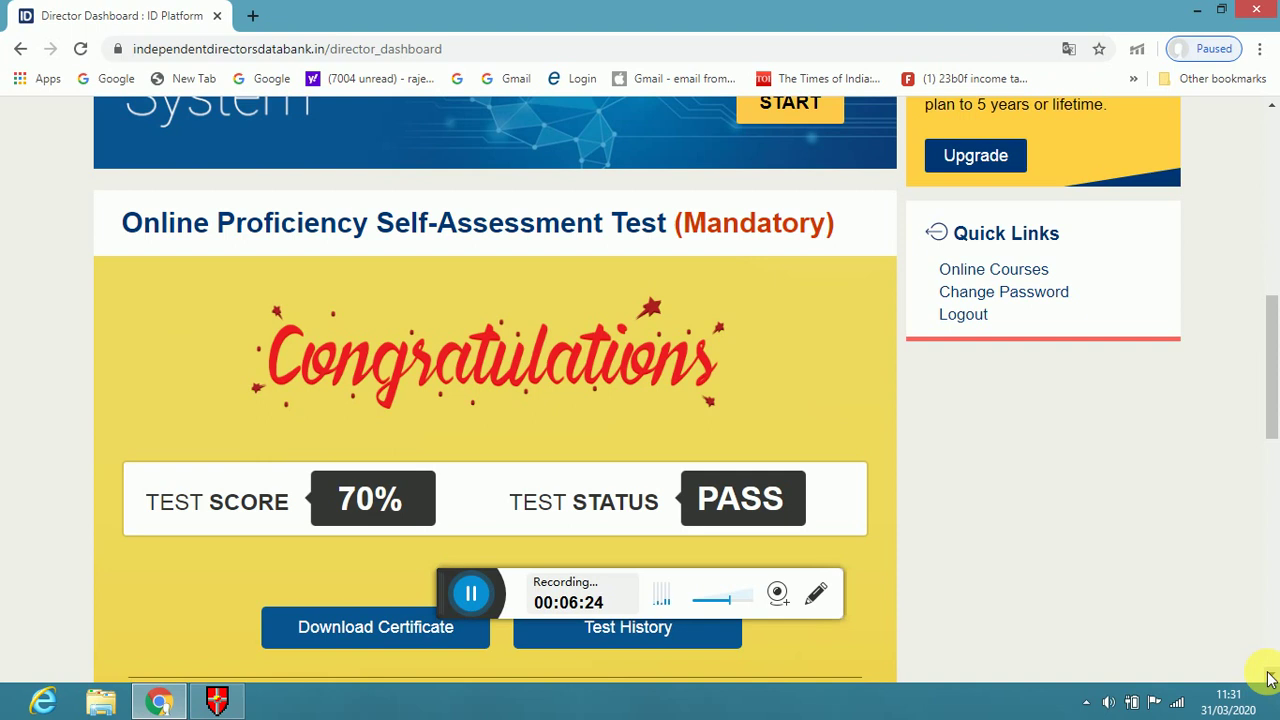
{"action": "left_click", "coordinate": [1270, 197]}
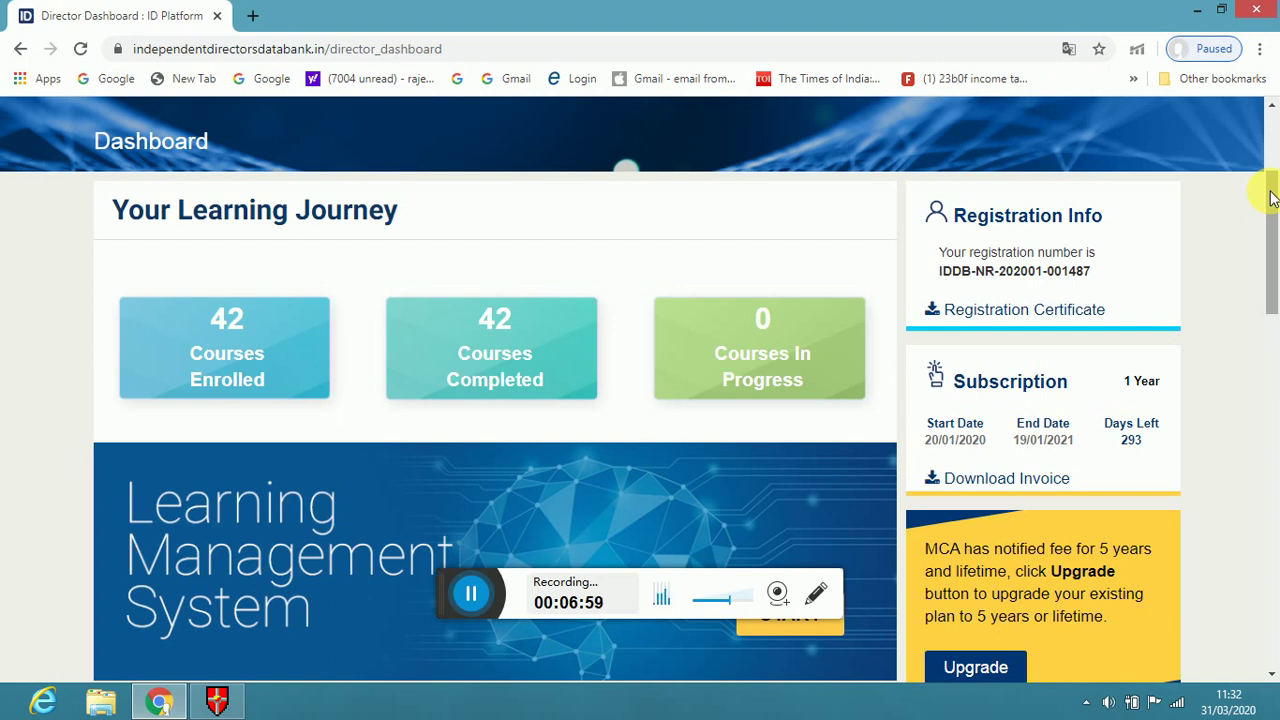
{"action": "left_click", "coordinate": [1273, 372]}
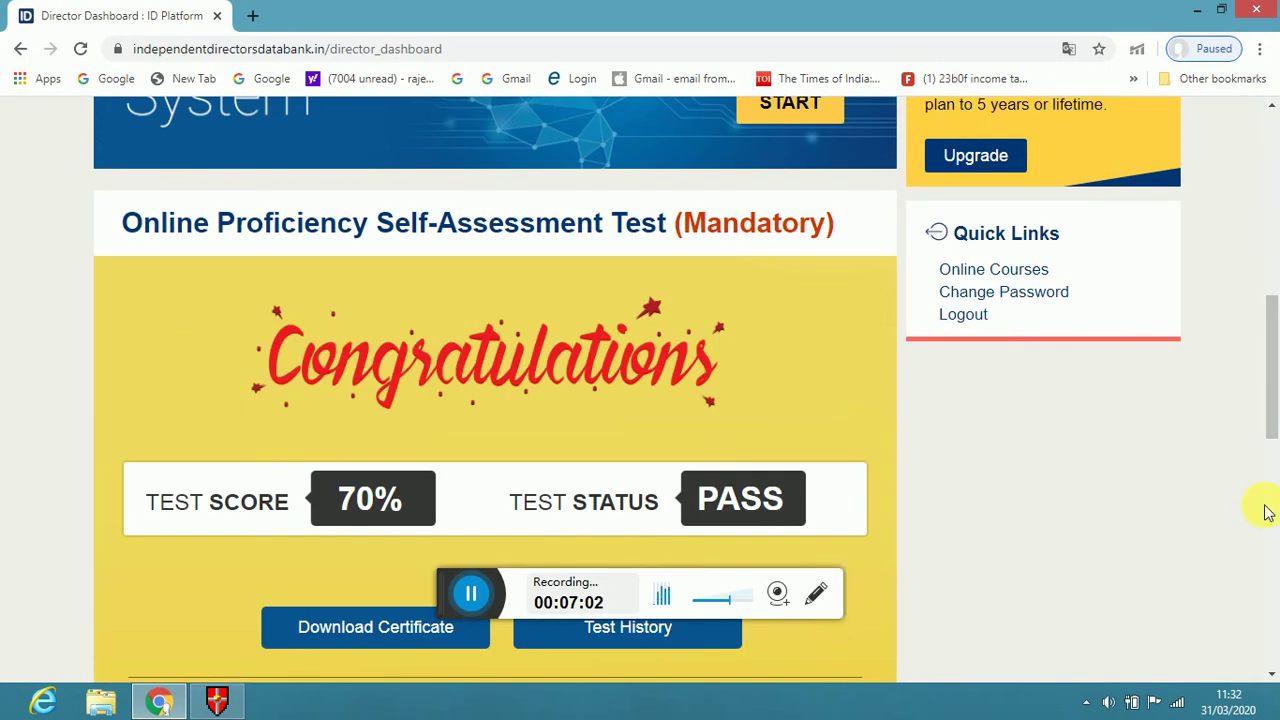